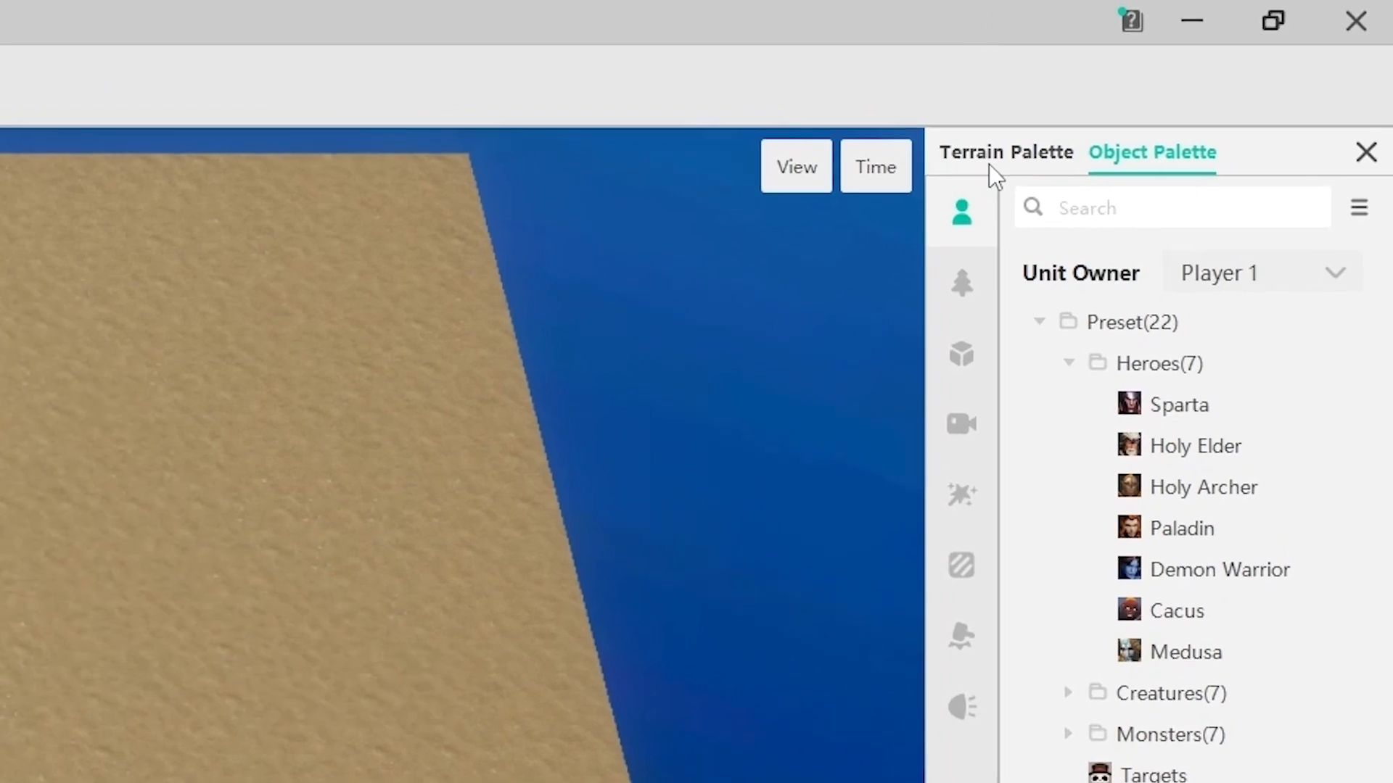
Step: Look through the Terrain Palette's Cliff, Terrain texture, Collision and Vegetation tool sets
click(1242, 60)
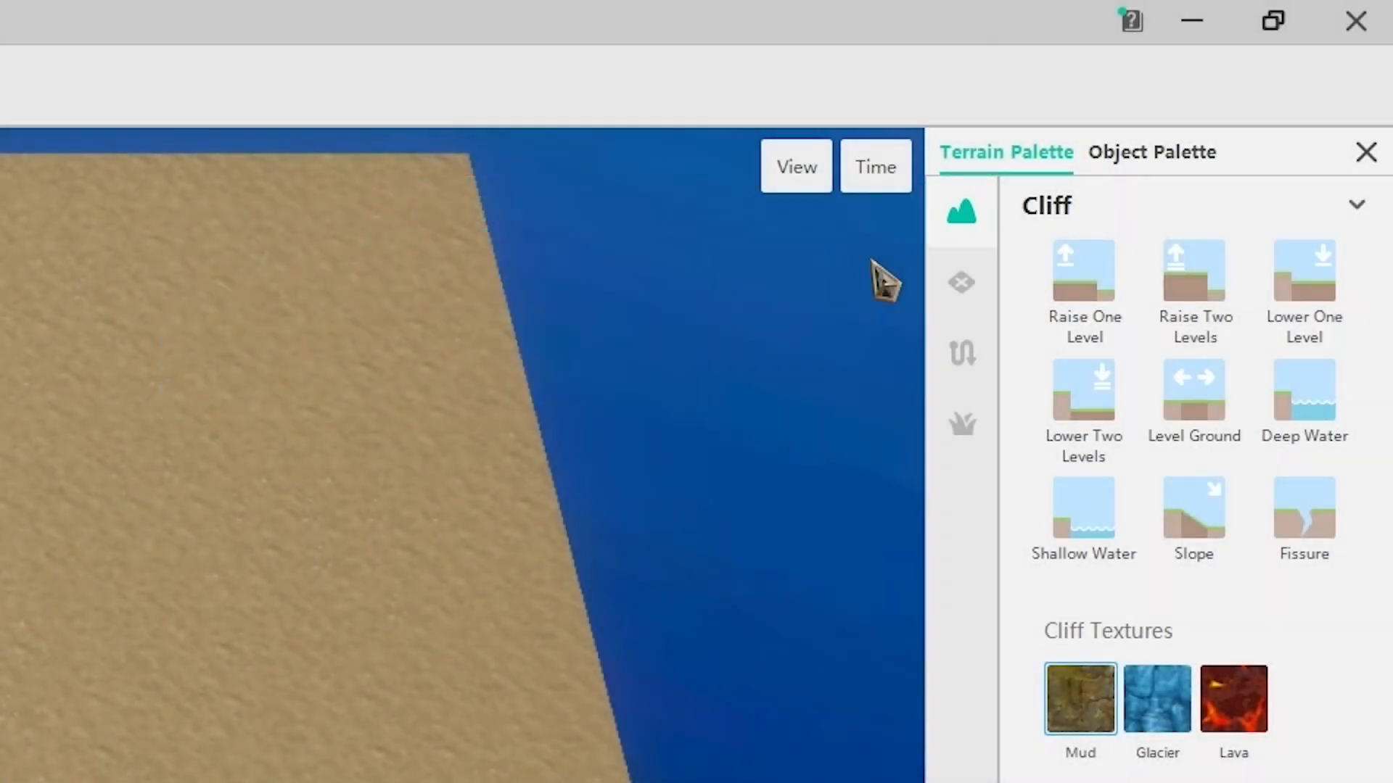
click(962, 282)
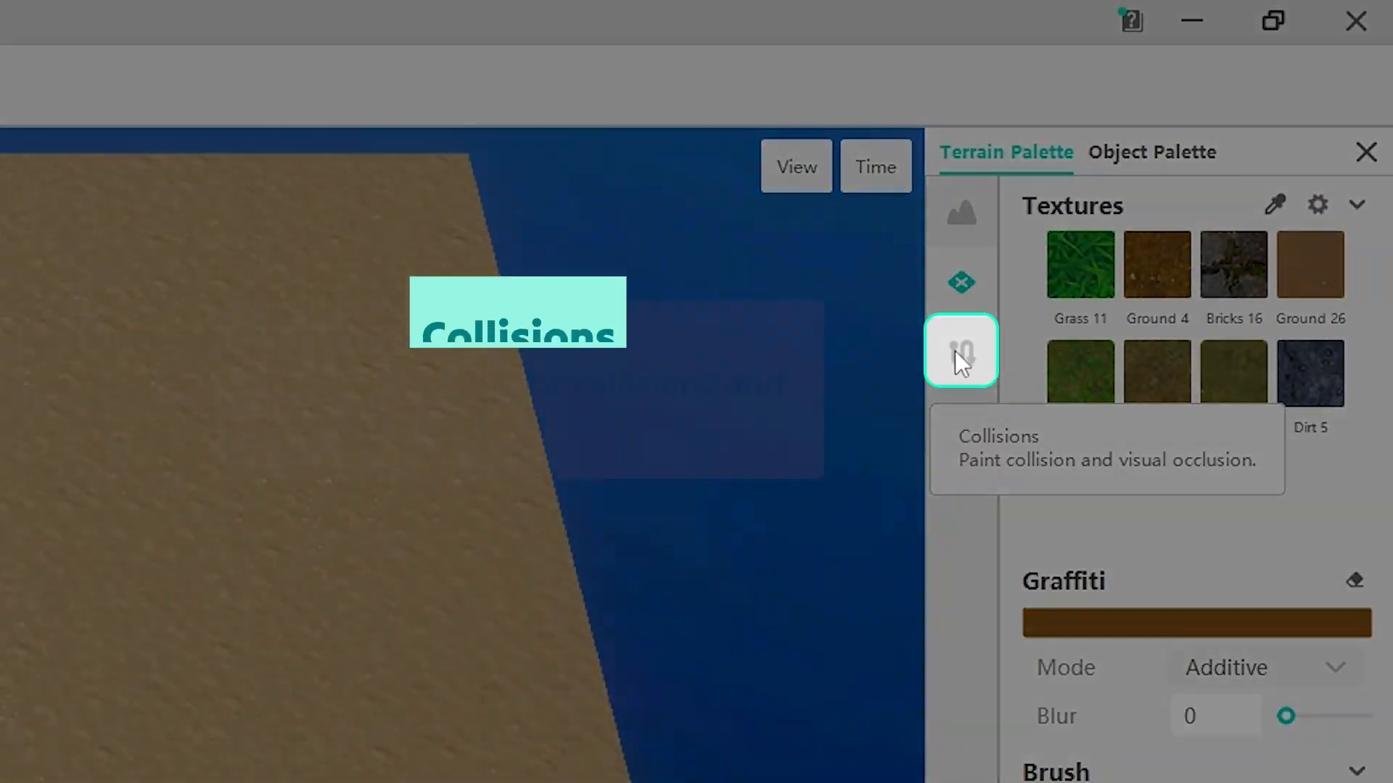
click(957, 353)
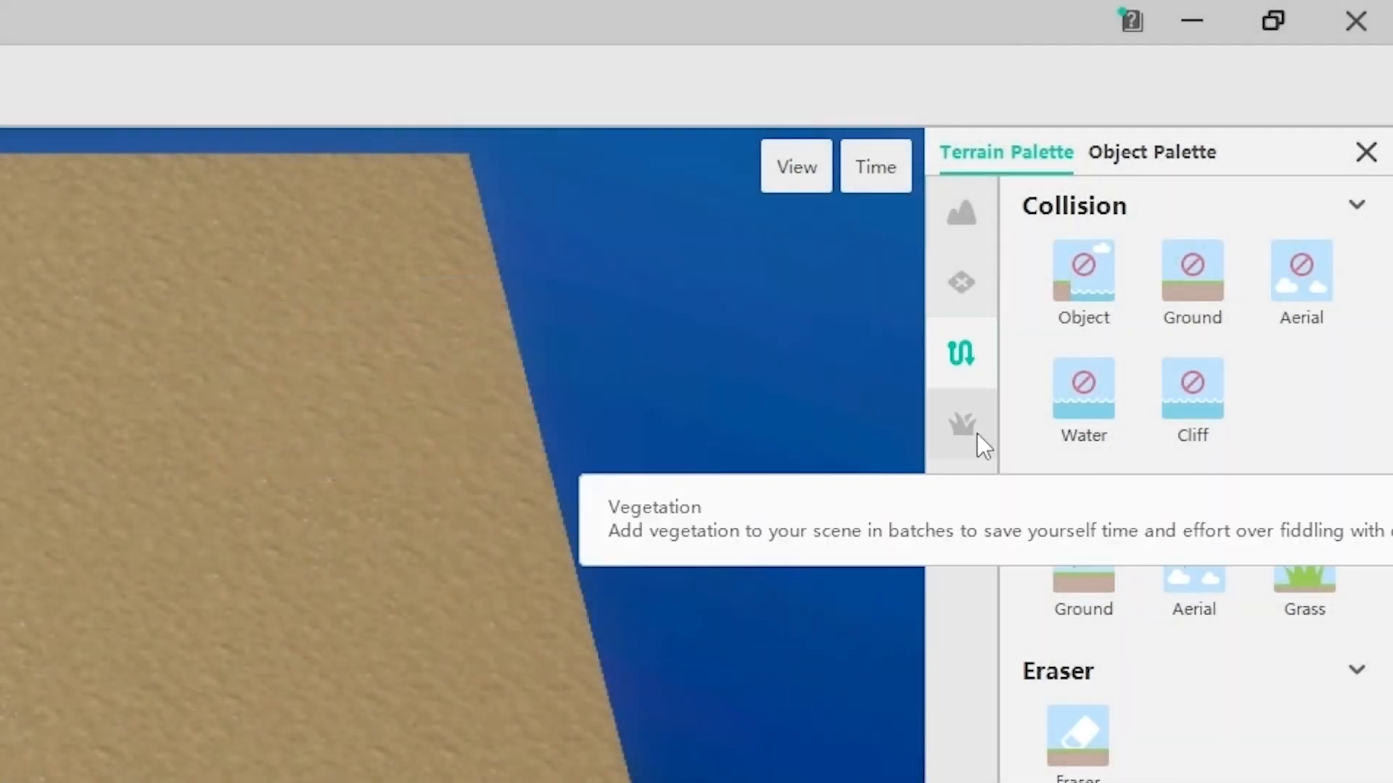
click(977, 434)
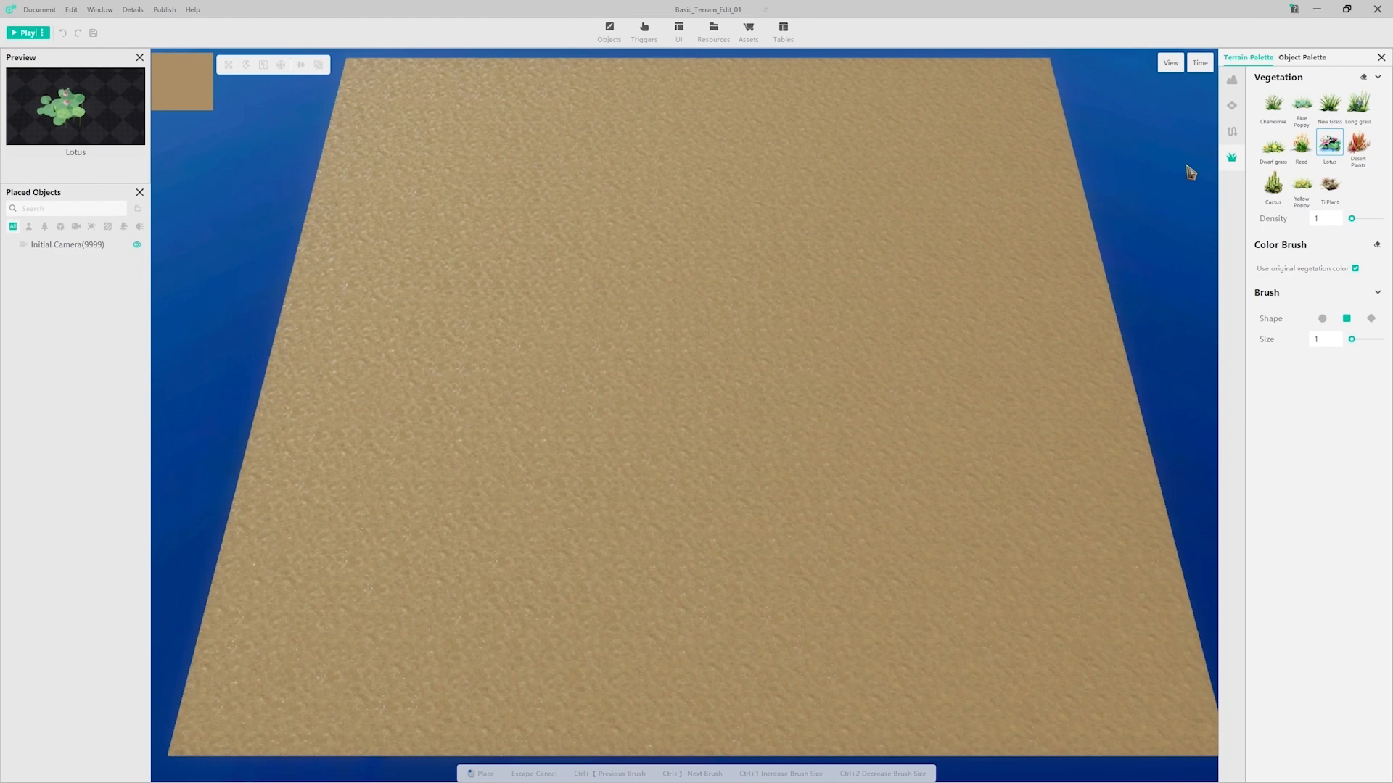
Step: Add the Desert 1 and Grass 8 textures from the texture library to the map's current textures
click(1231, 105)
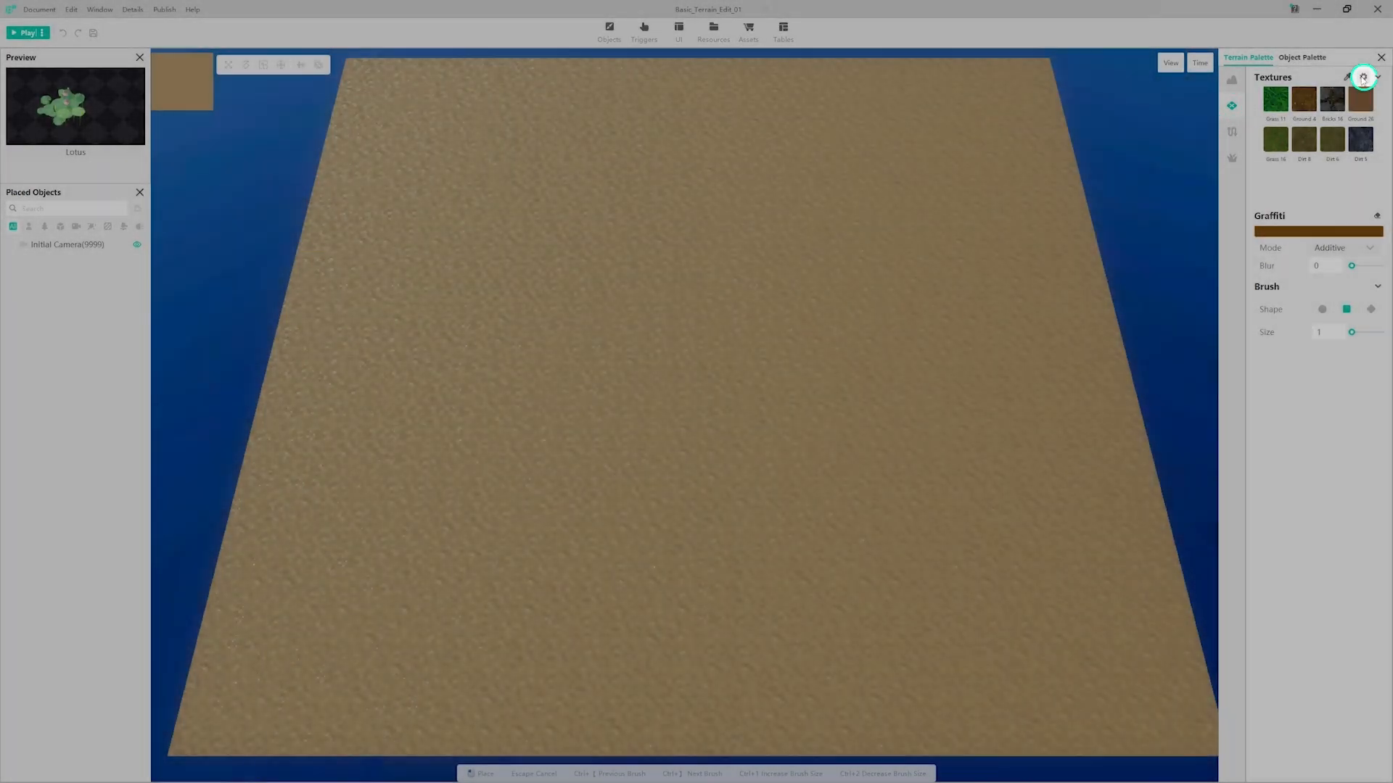
click(1363, 78)
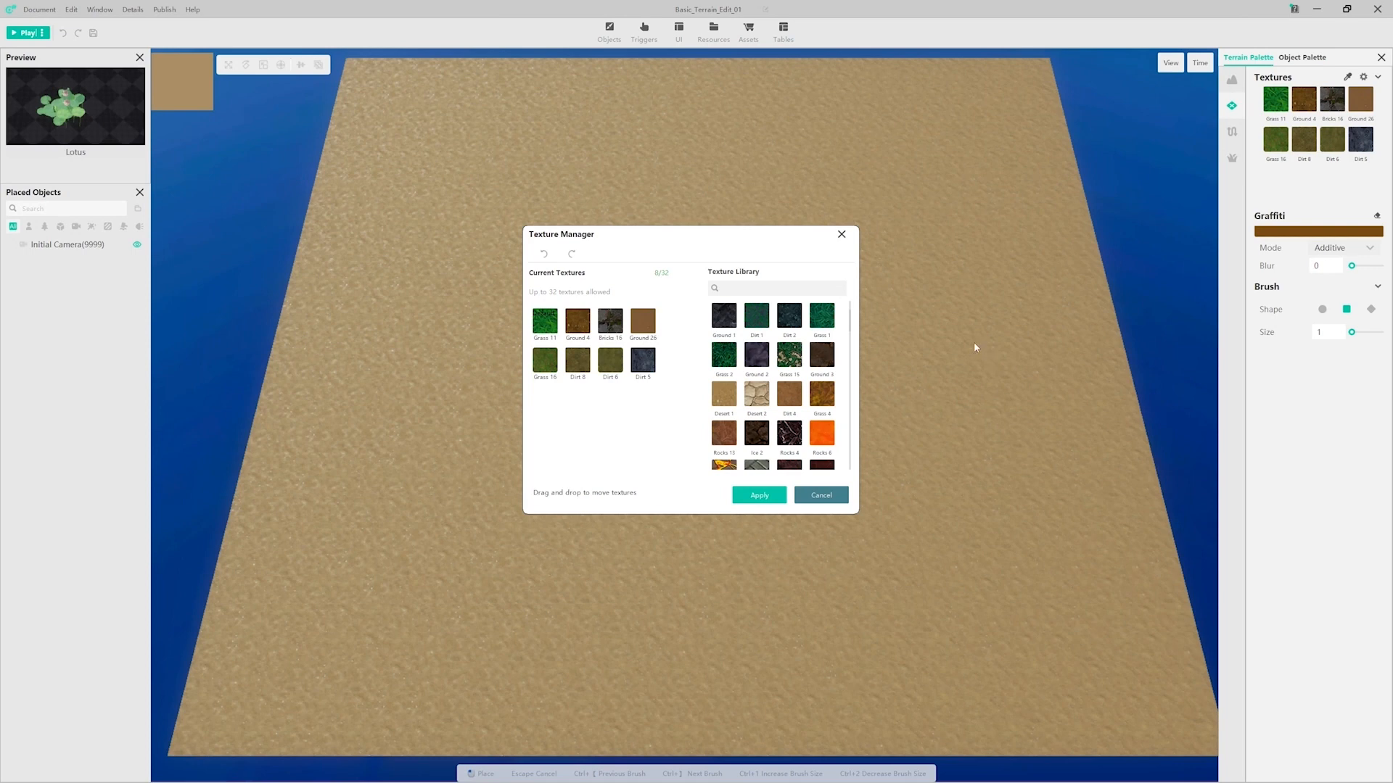
click(718, 404)
scroll(851, 326, down, 4)
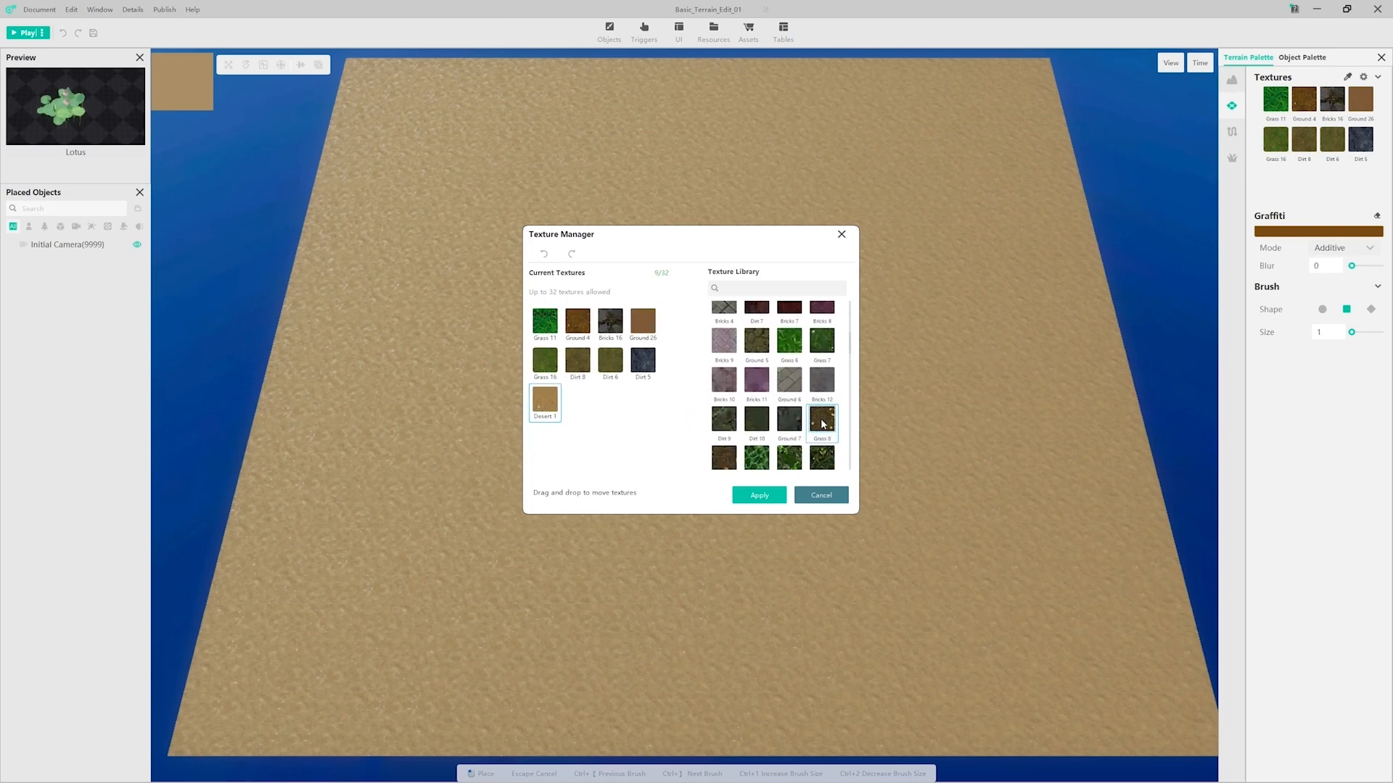
click(823, 424)
scroll(853, 383, down, 5)
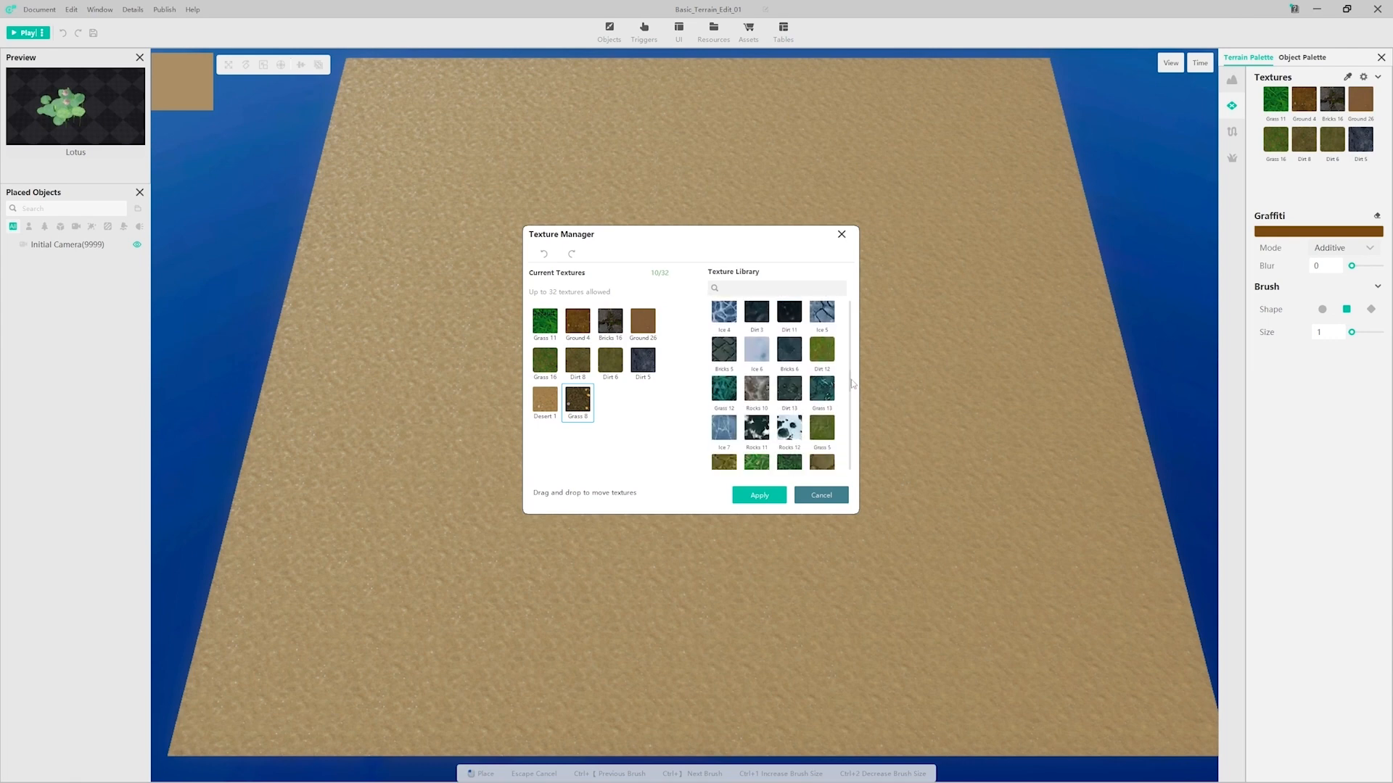
scroll(853, 384, down, 8)
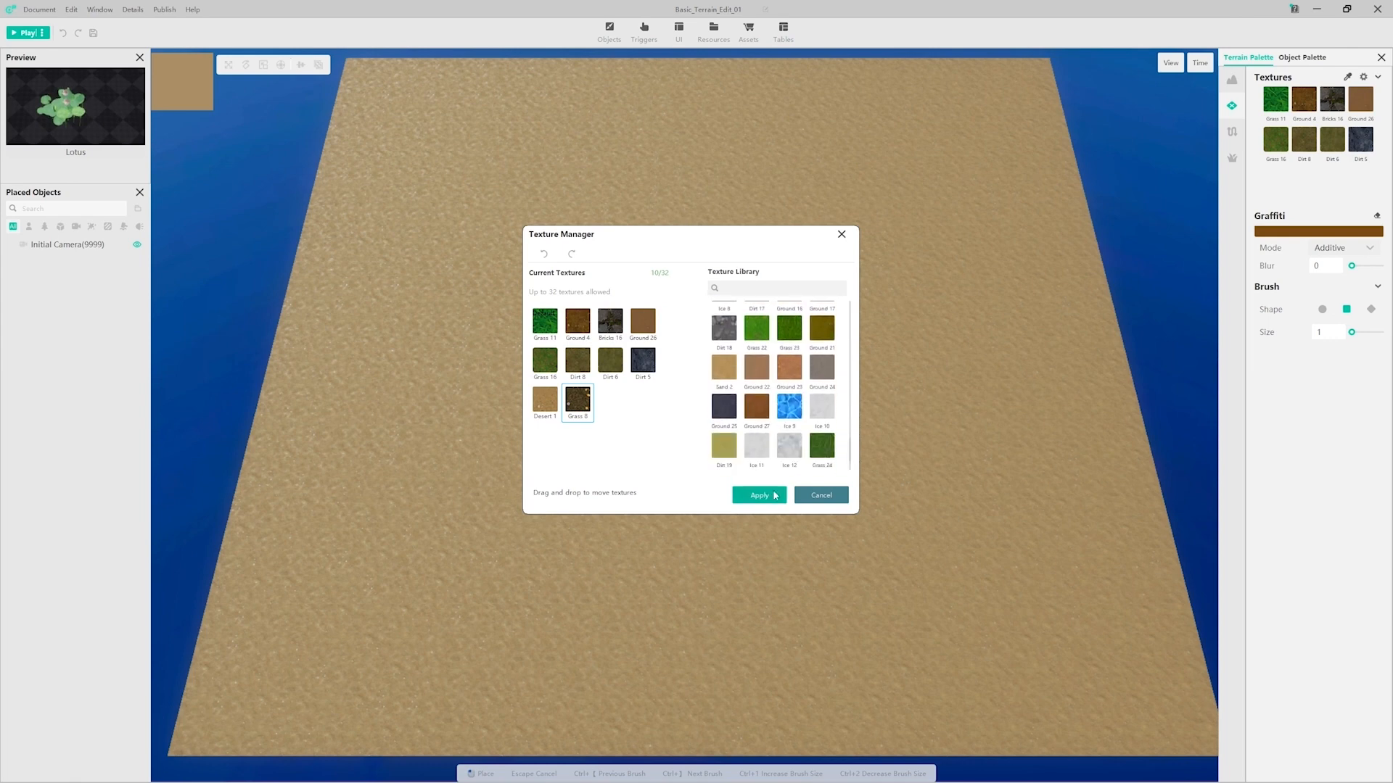
click(760, 496)
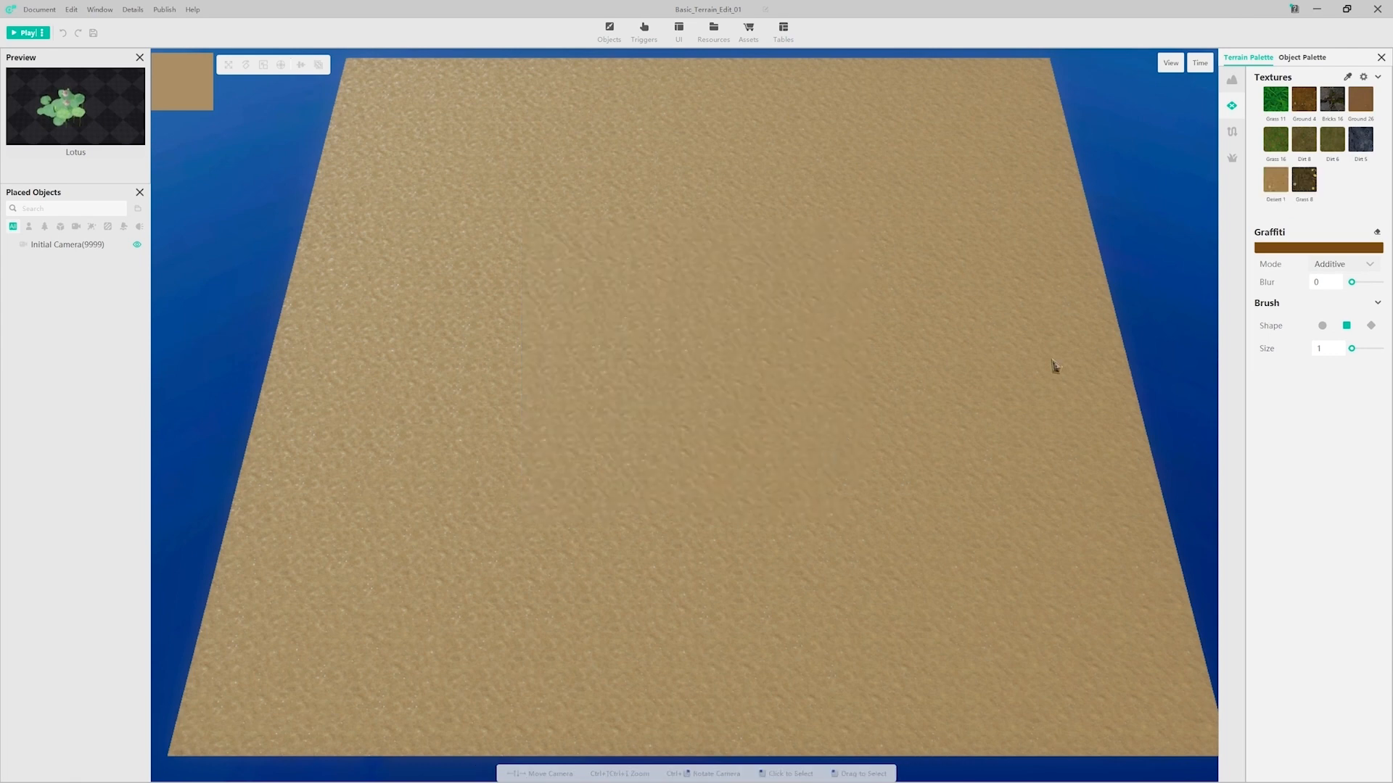
Step: Paint a large rounded area of Grass 8 in the middle of the map with a round size 10 brush
click(1311, 189)
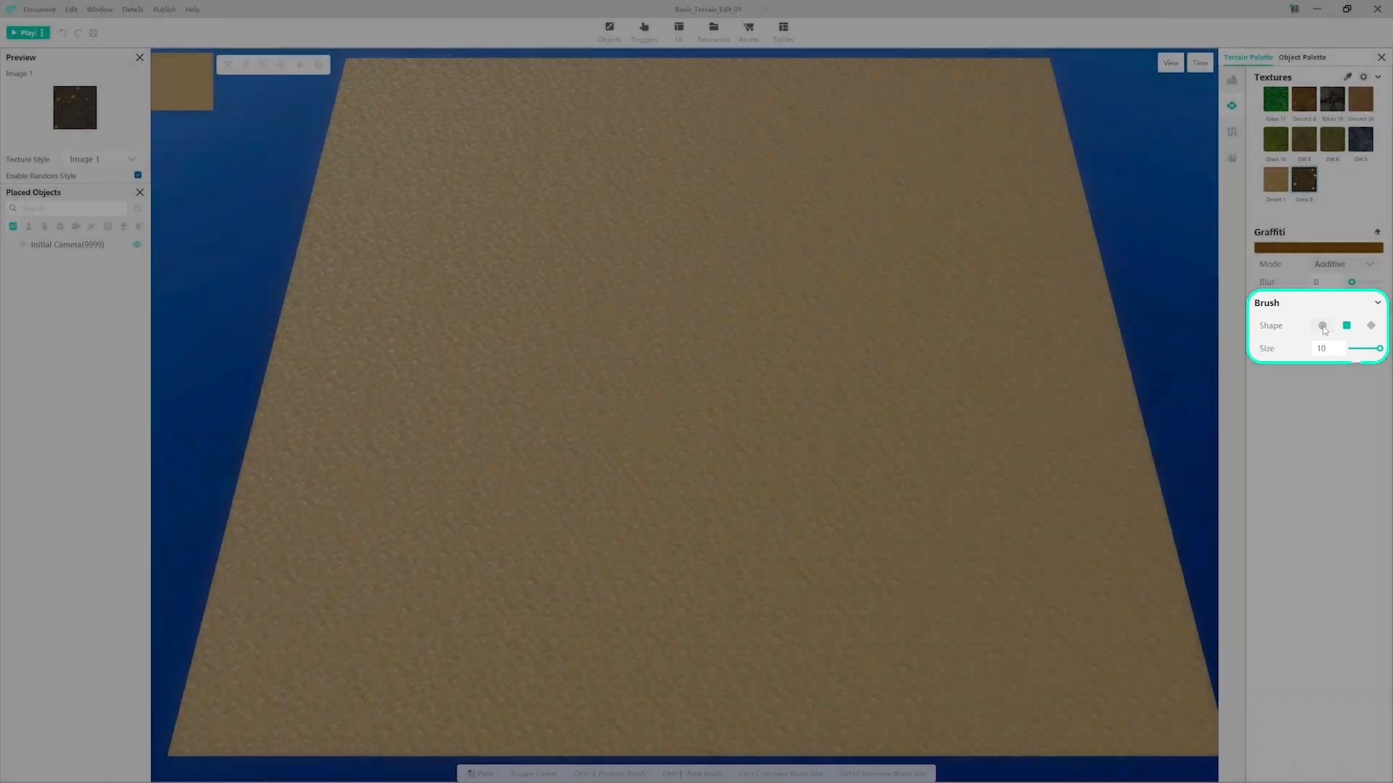
click(1322, 326)
click(723, 347)
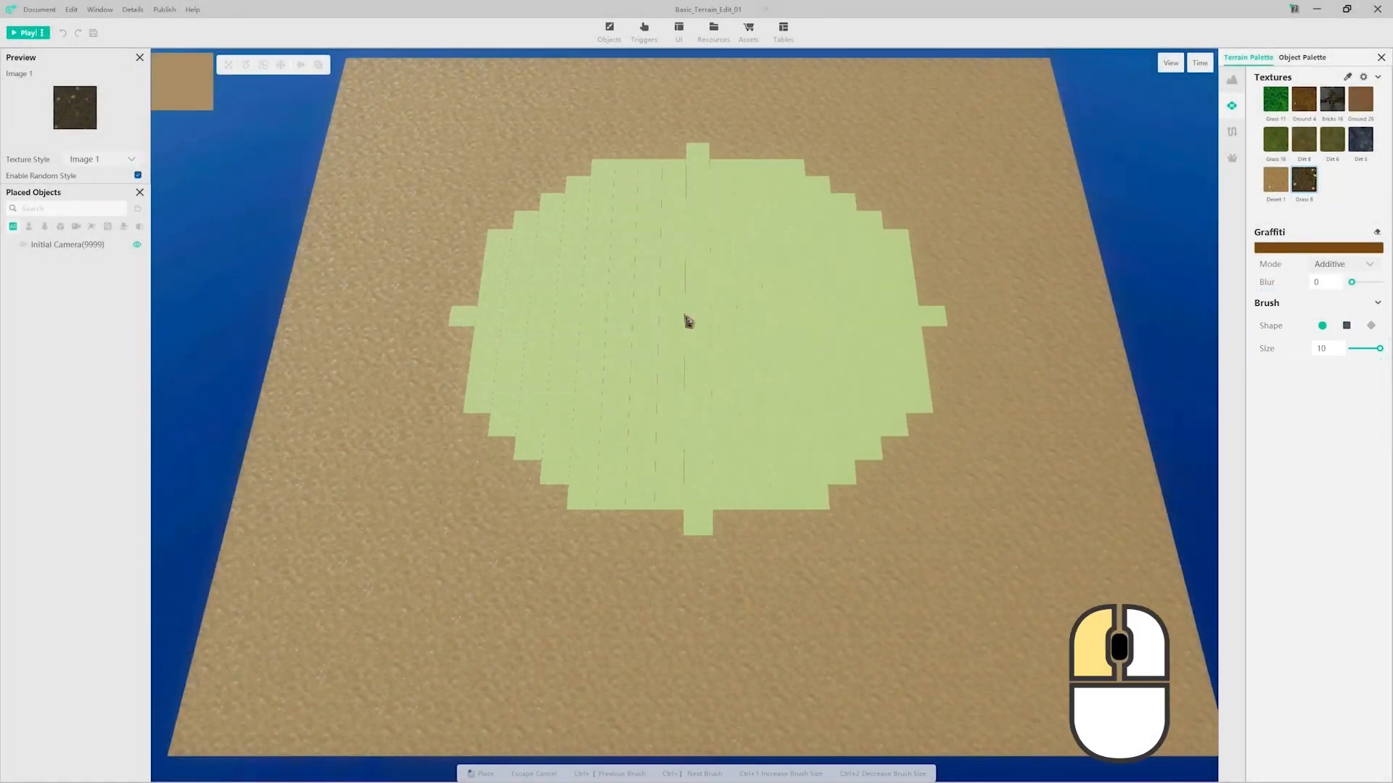
click(718, 319)
mouse_move(691, 323)
mouse_down()
mouse_move(777, 389)
mouse_move(718, 308)
mouse_move(795, 394)
mouse_move(820, 398)
mouse_up()
key(Escape)
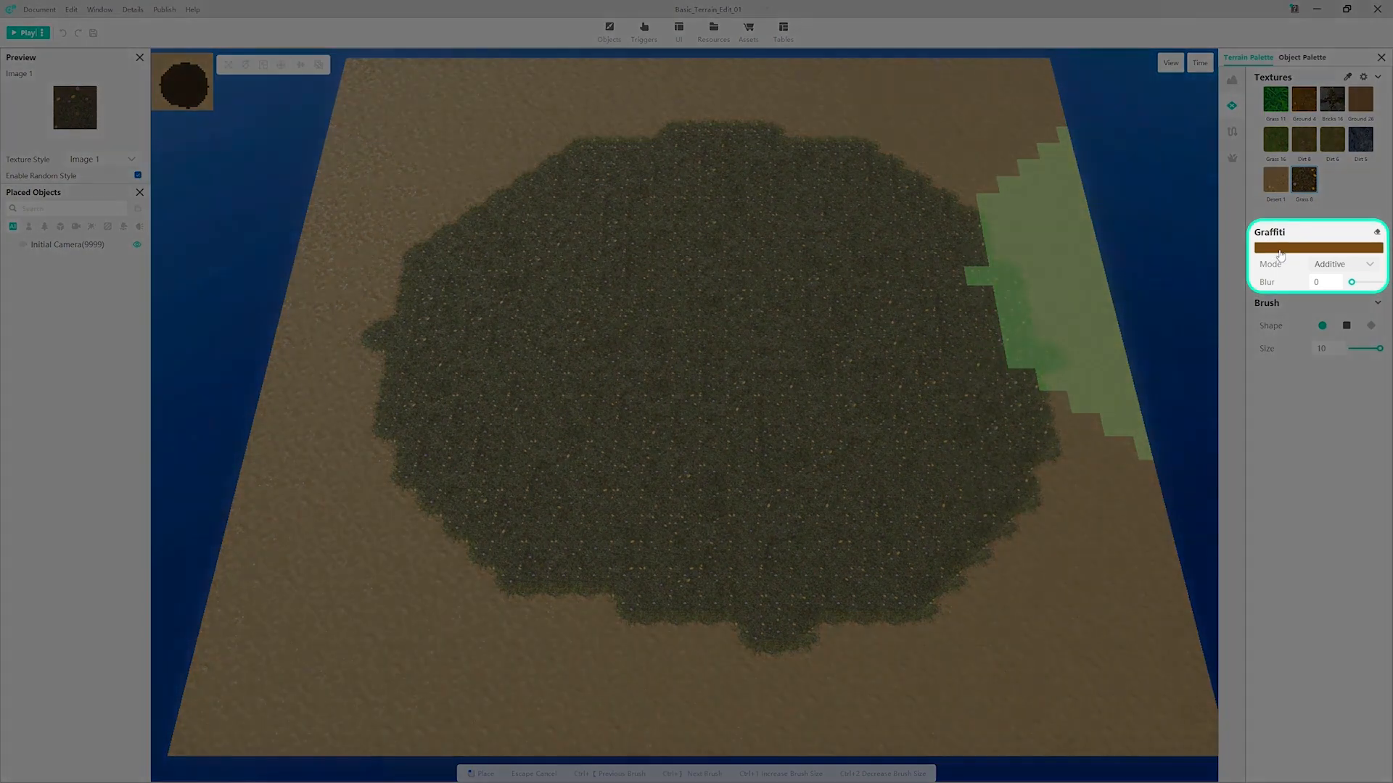
Step: Set the Graffiti colour to brown #805625 with 61% alpha
click(1280, 250)
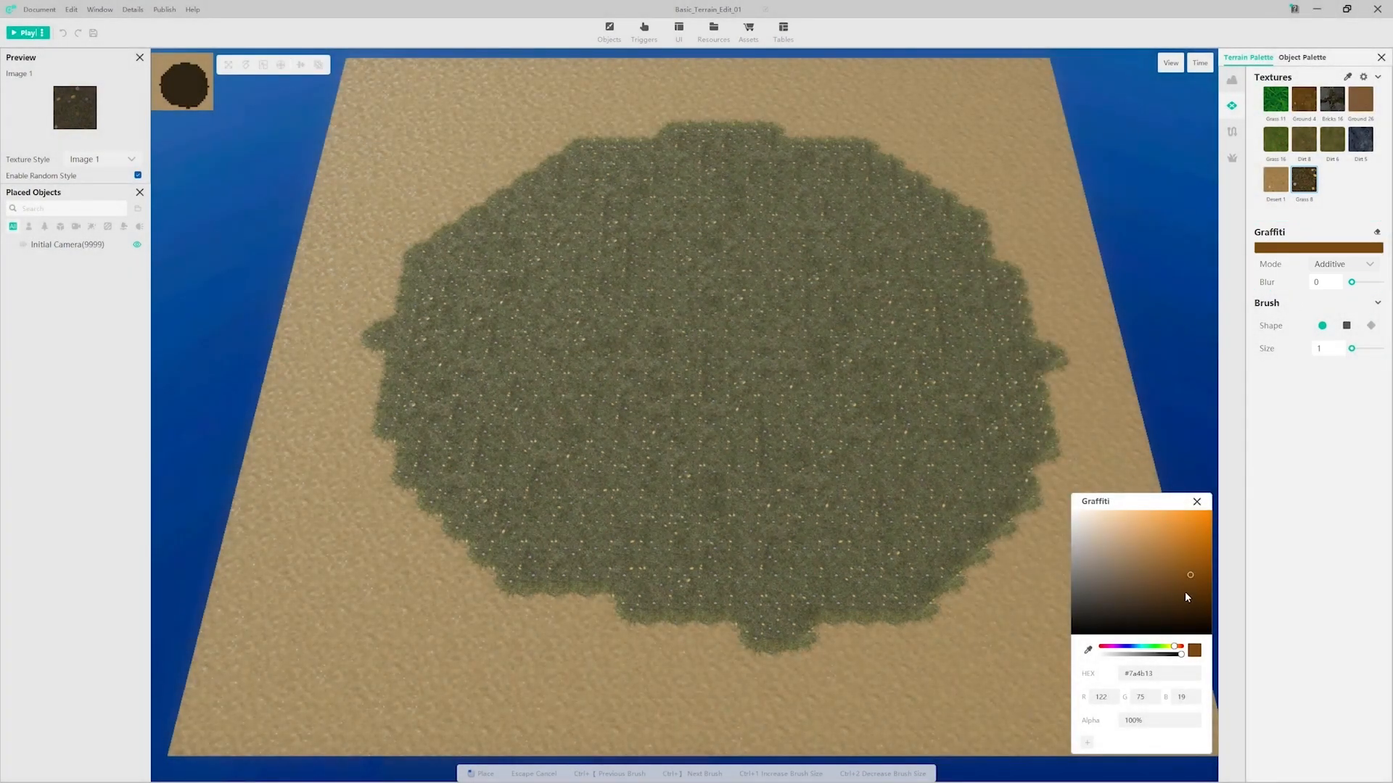
mouse_move(1186, 577)
mouse_down()
mouse_move(1159, 550)
mouse_move(1172, 574)
mouse_up()
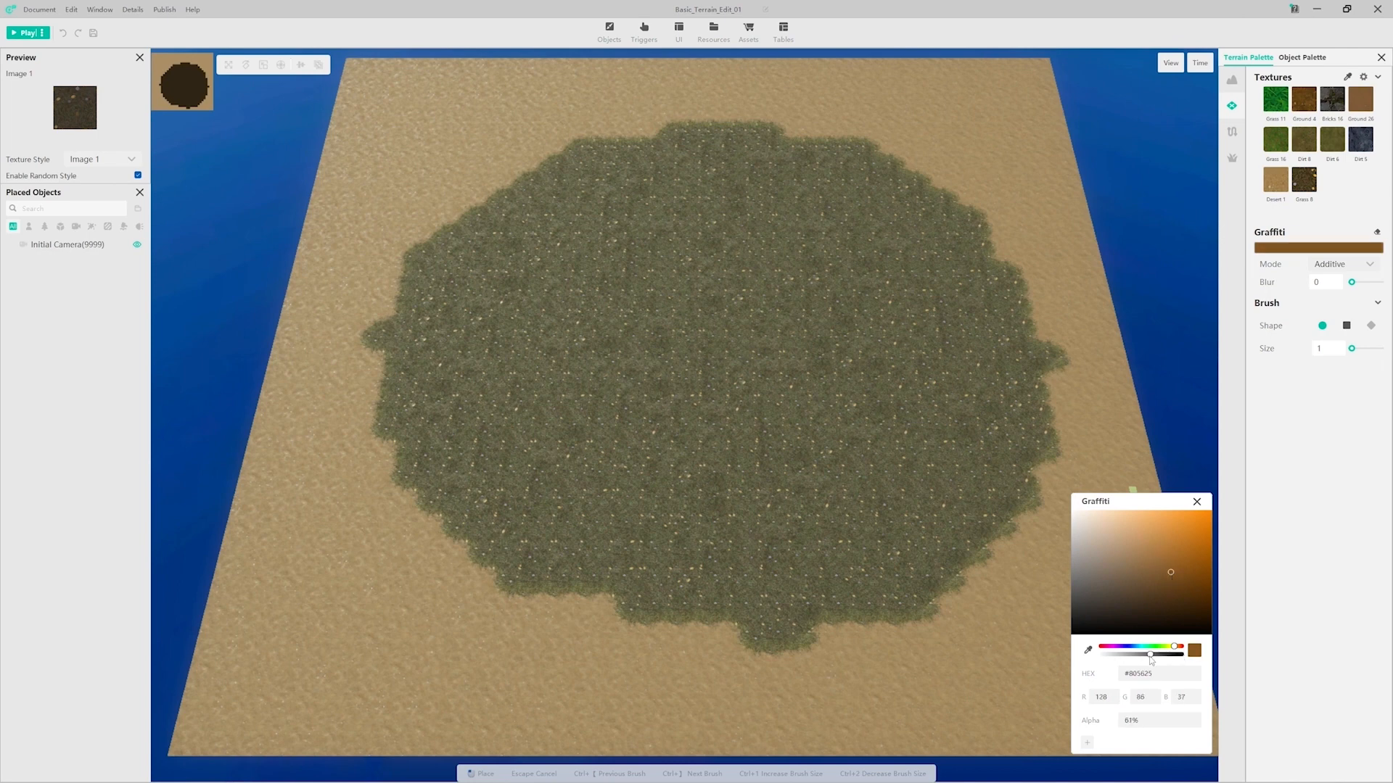
click(1198, 502)
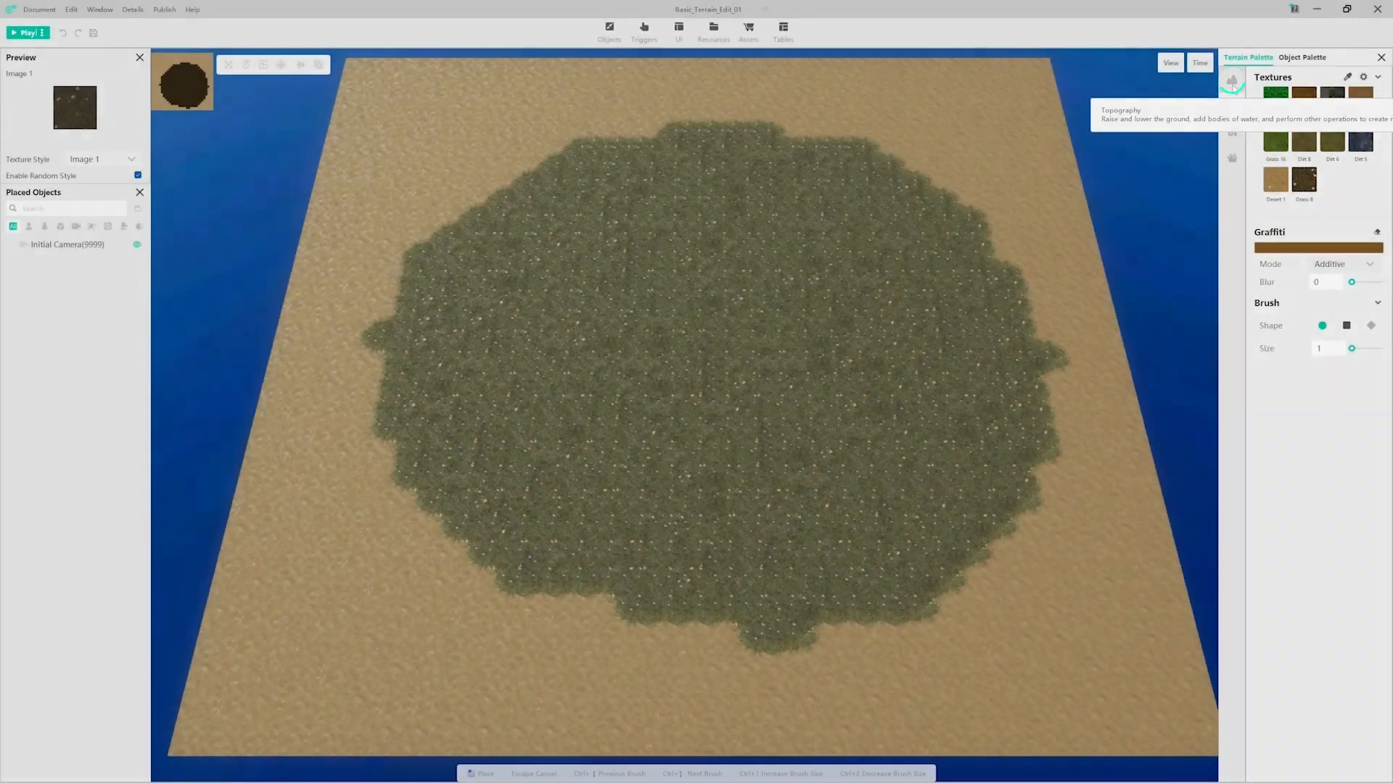
Step: Build stepped mud cliffs around the grass area using Raise One Level with a round size 2 brush
click(1232, 79)
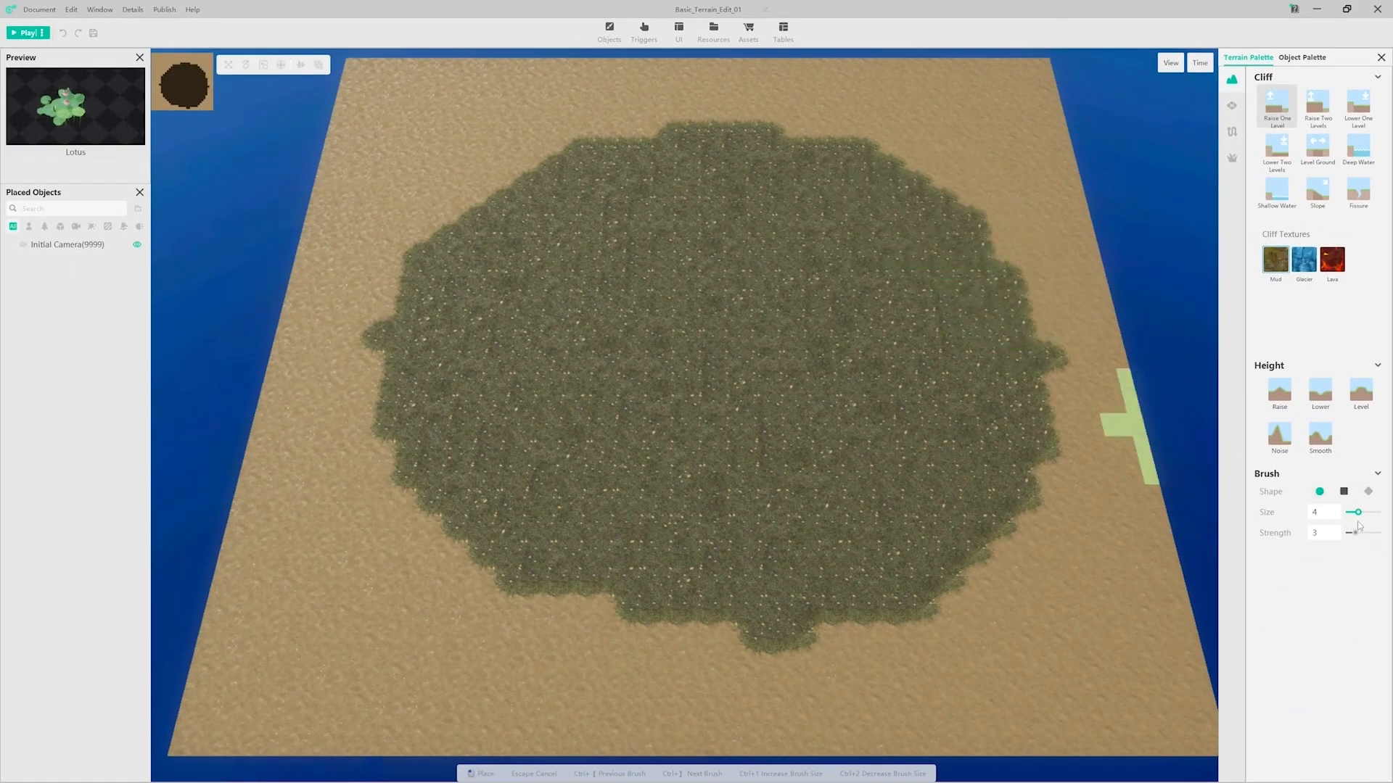
mouse_move(970, 218)
mouse_down()
mouse_move(840, 133)
mouse_move(1057, 512)
mouse_move(544, 602)
mouse_move(493, 497)
mouse_move(497, 140)
mouse_move(795, 193)
mouse_move(863, 388)
mouse_move(849, 303)
mouse_up()
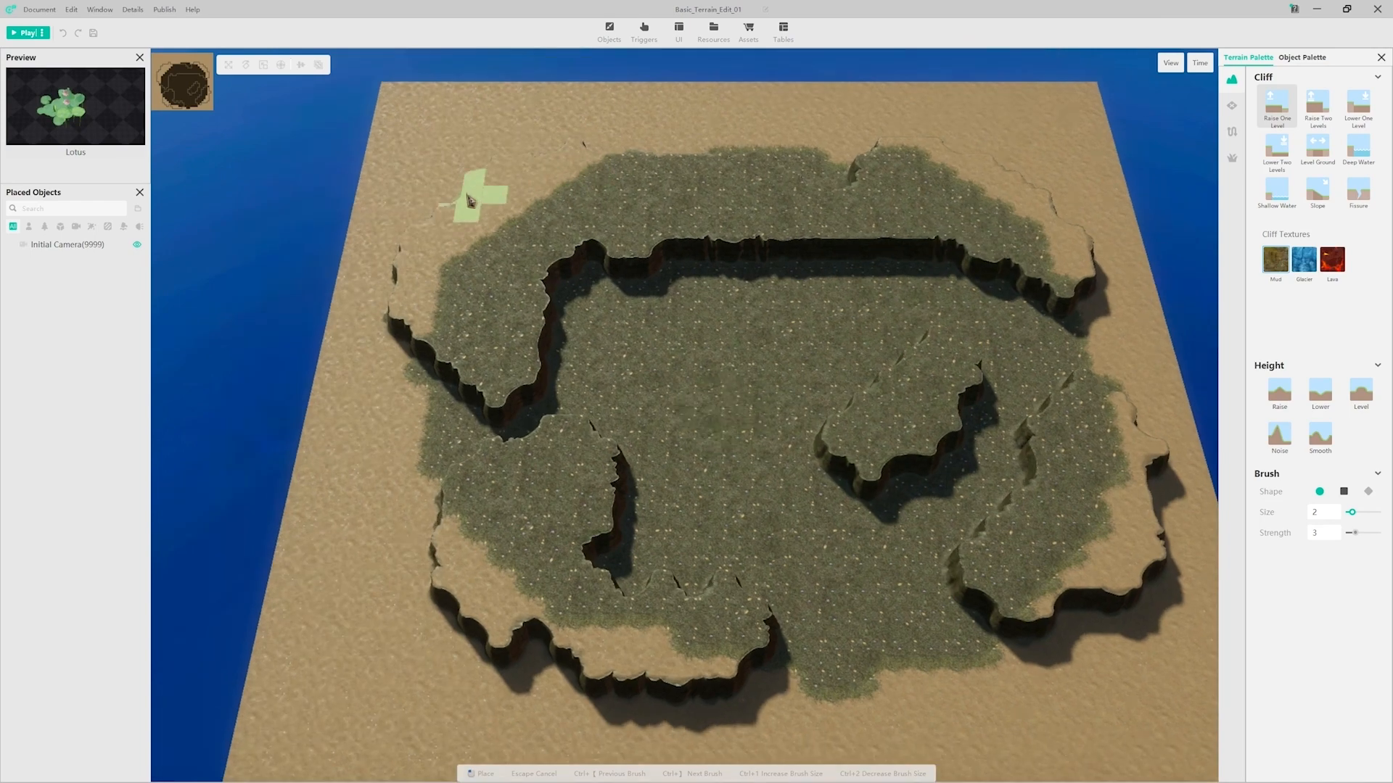
mouse_move(473, 199)
mouse_down()
mouse_move(591, 152)
mouse_move(766, 134)
mouse_move(1097, 197)
mouse_move(1106, 320)
mouse_move(1085, 337)
mouse_up()
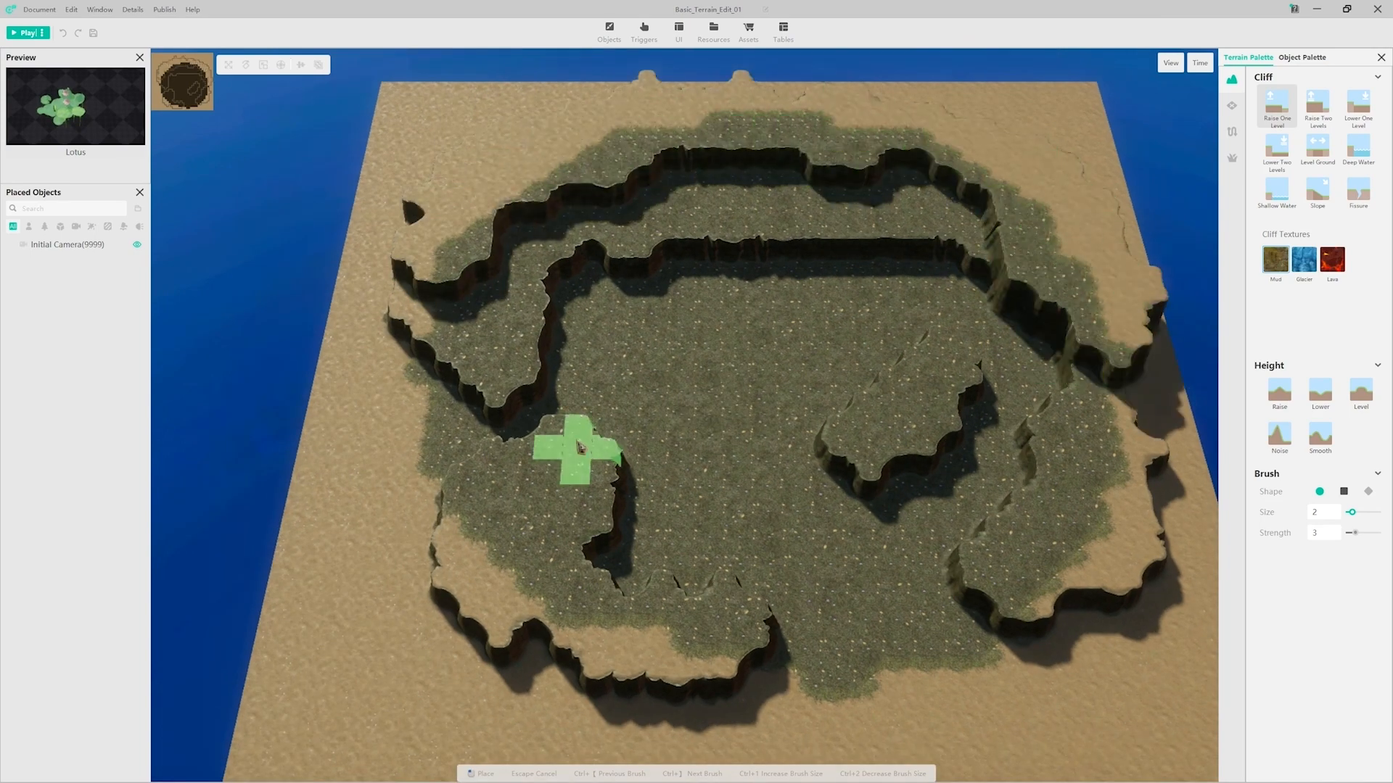
mouse_move(502, 355)
mouse_down()
mouse_move(459, 432)
mouse_move(637, 462)
mouse_move(535, 458)
mouse_move(556, 451)
mouse_move(488, 357)
mouse_move(457, 352)
mouse_move(460, 295)
mouse_move(493, 282)
mouse_move(400, 272)
mouse_move(445, 234)
mouse_move(471, 235)
mouse_move(591, 367)
mouse_up()
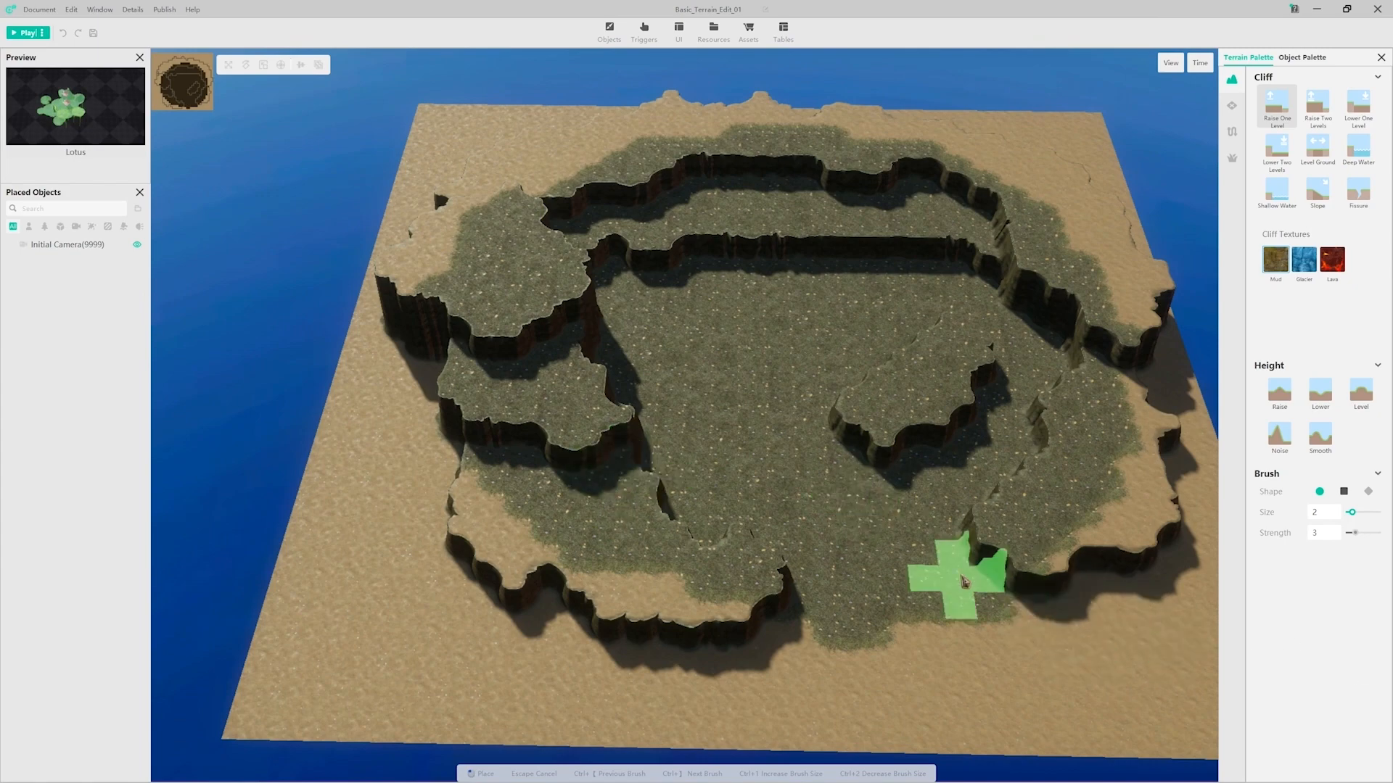
key(Escape)
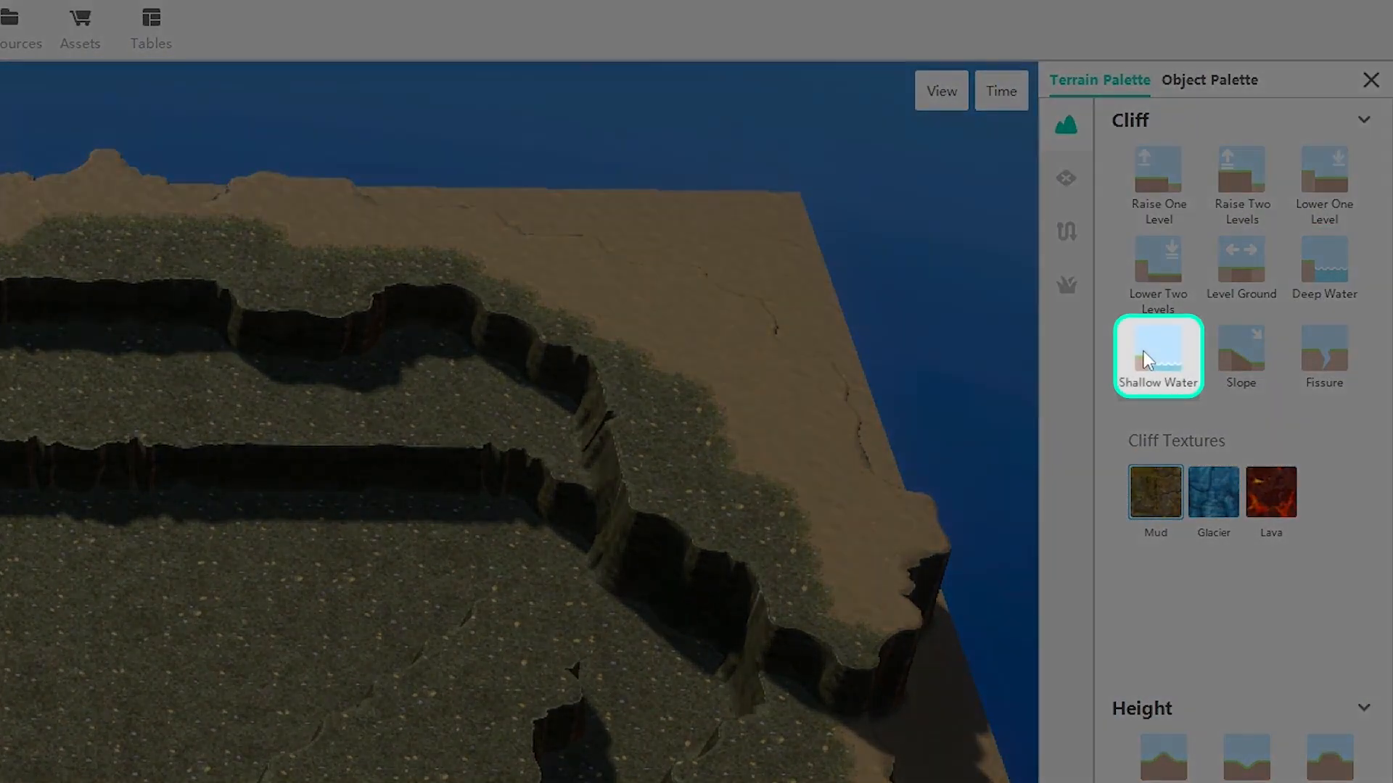
Step: Paint a shallow water pool at the foot of the inner back cliff with a round size 2 brush
click(1145, 354)
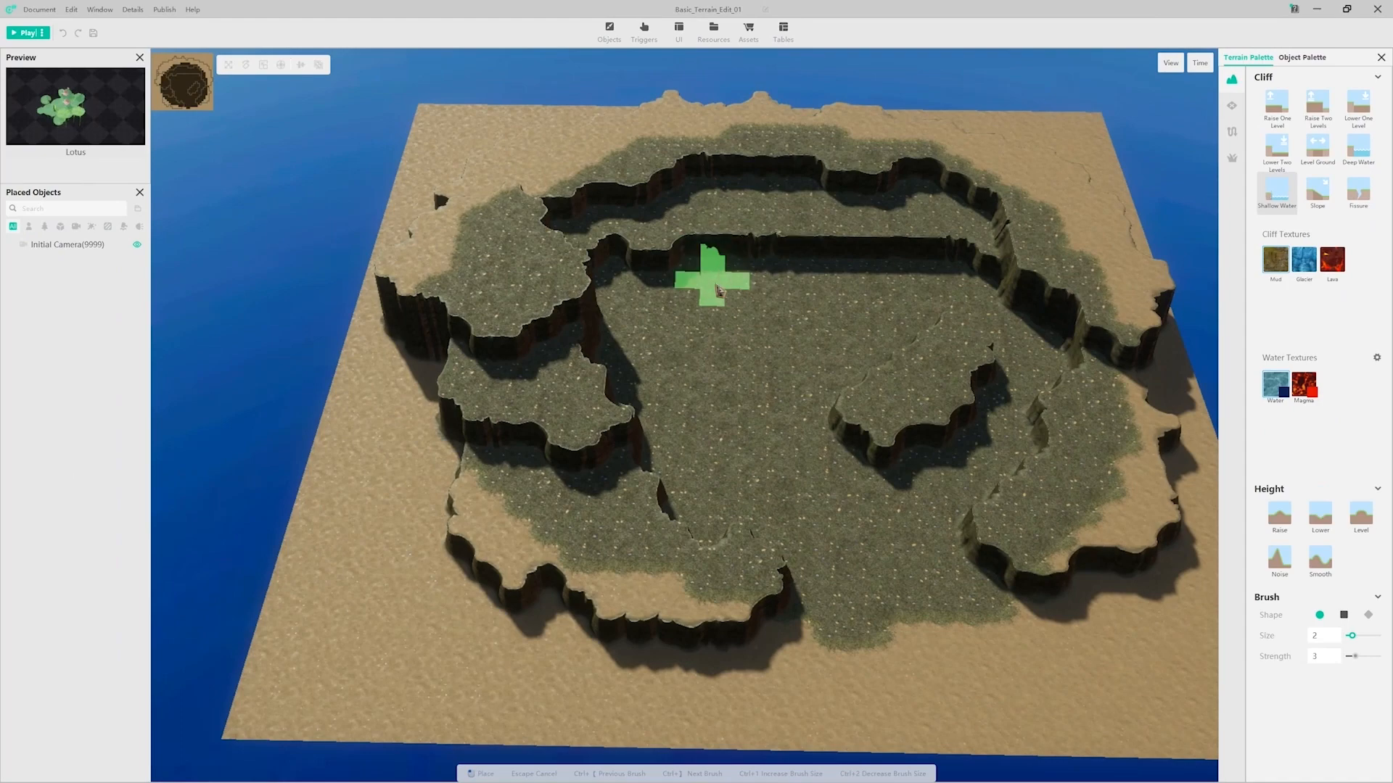
scroll(748, 282, up, 5)
click(839, 429)
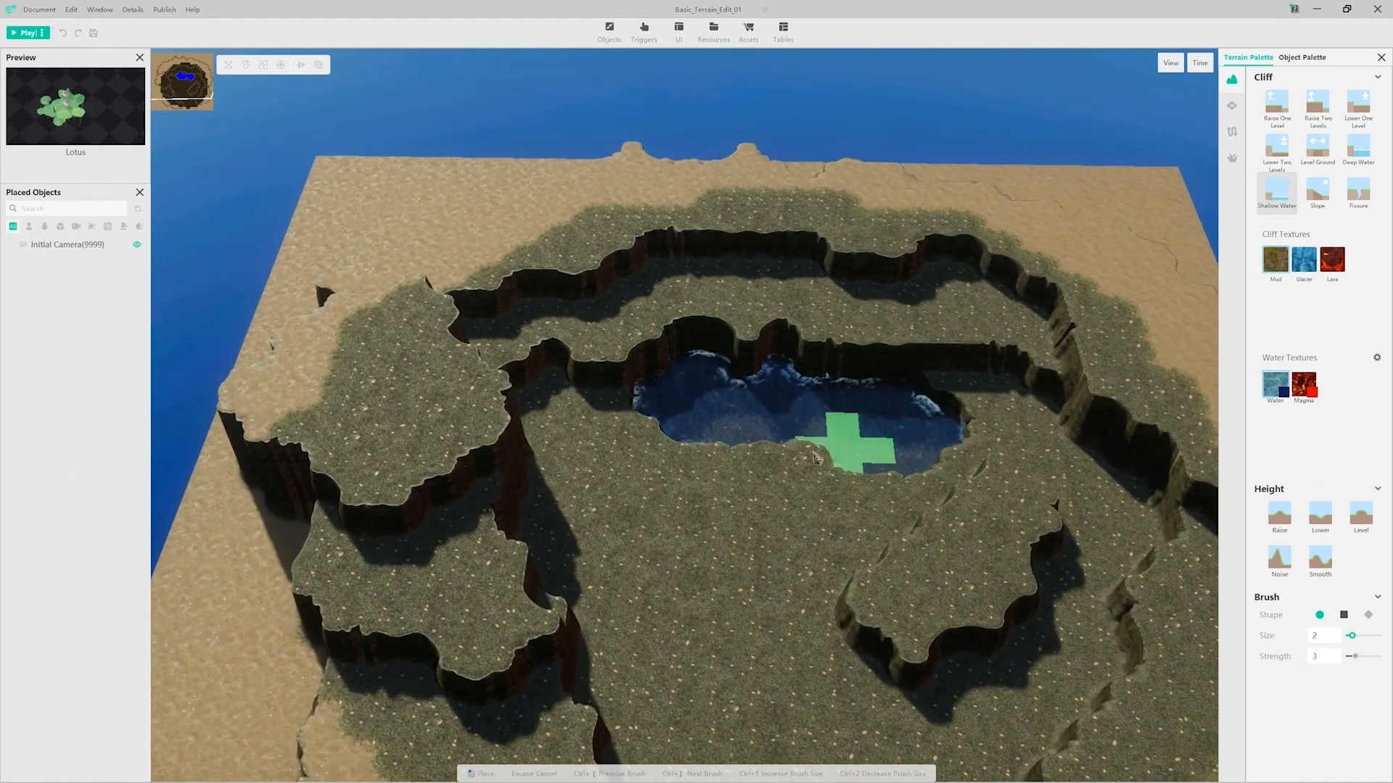
Step: Paint shallow water over the cliff ledge with a square size 2 brush, forming two waterfalls and a connected upper pool
click(1343, 615)
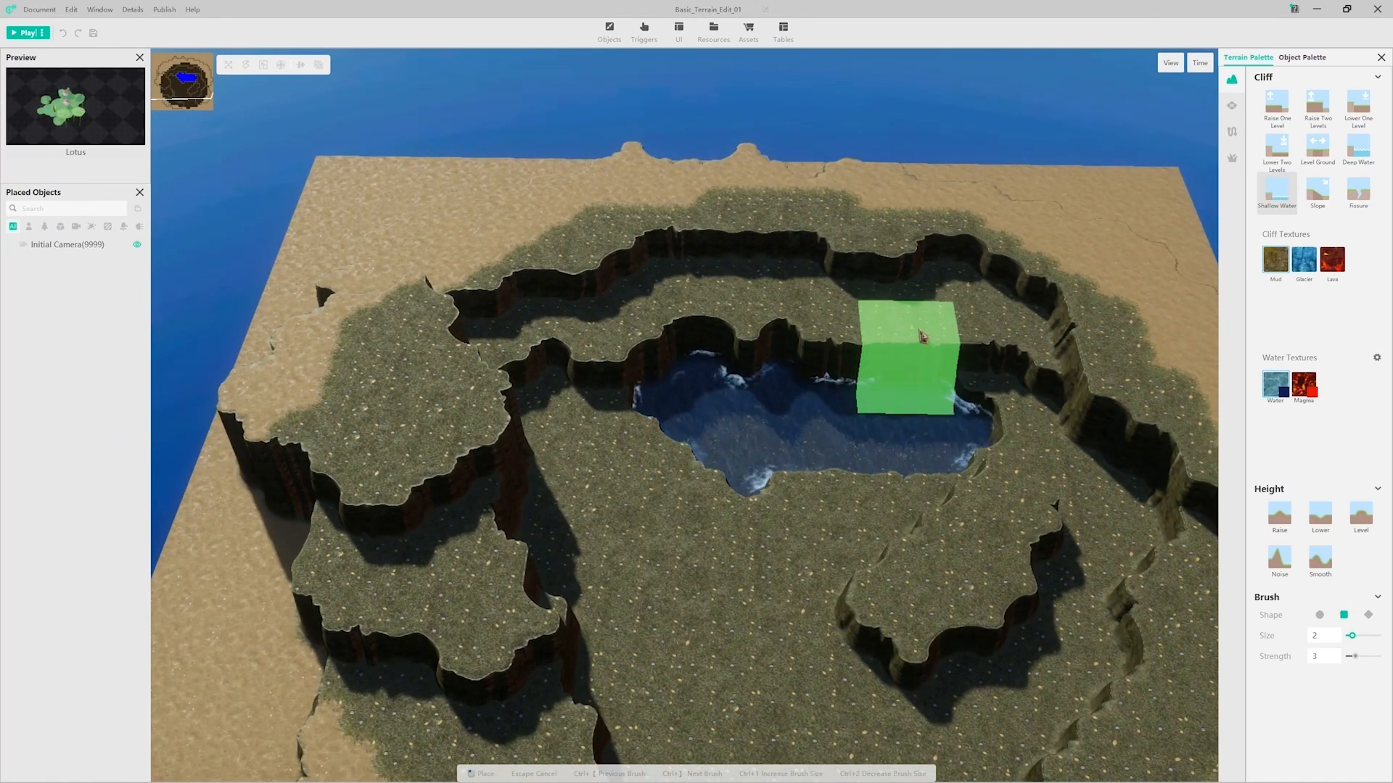
click(894, 360)
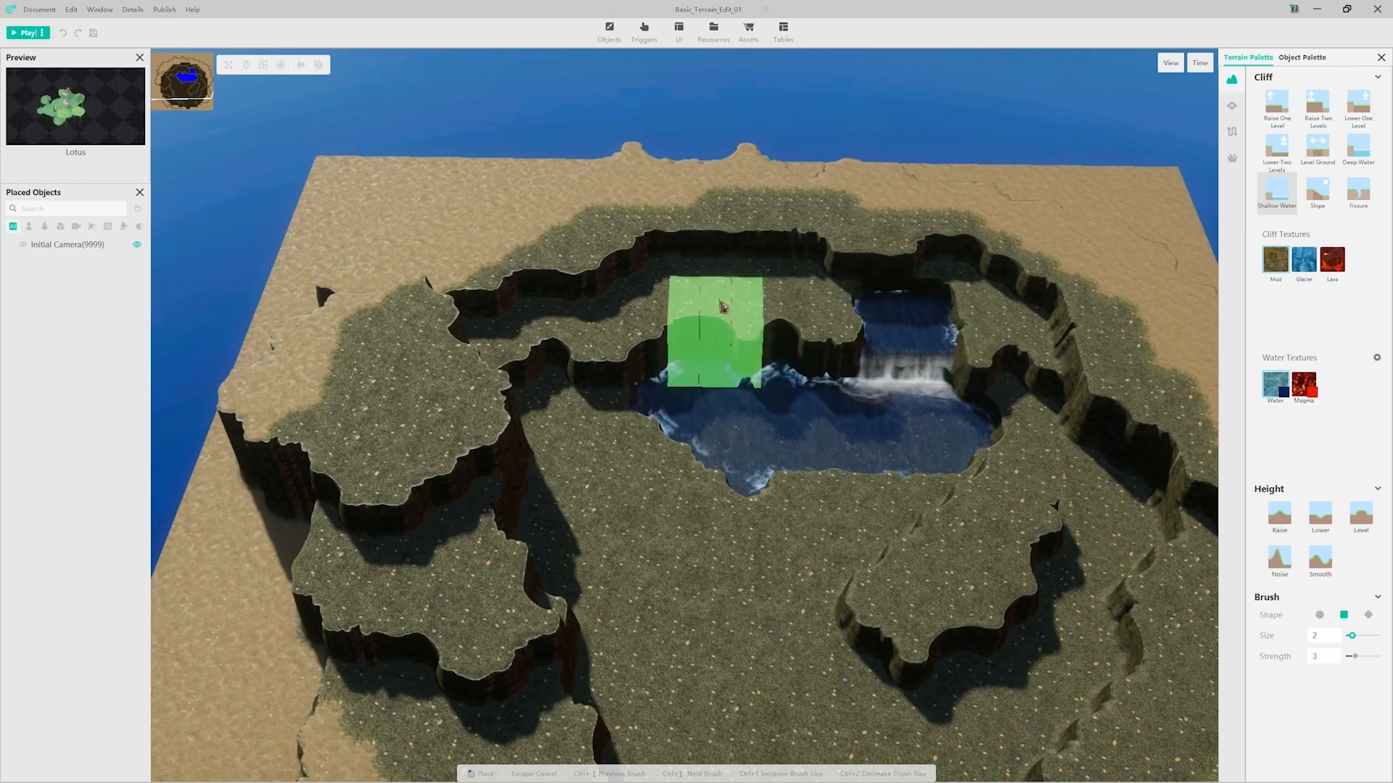
click(710, 312)
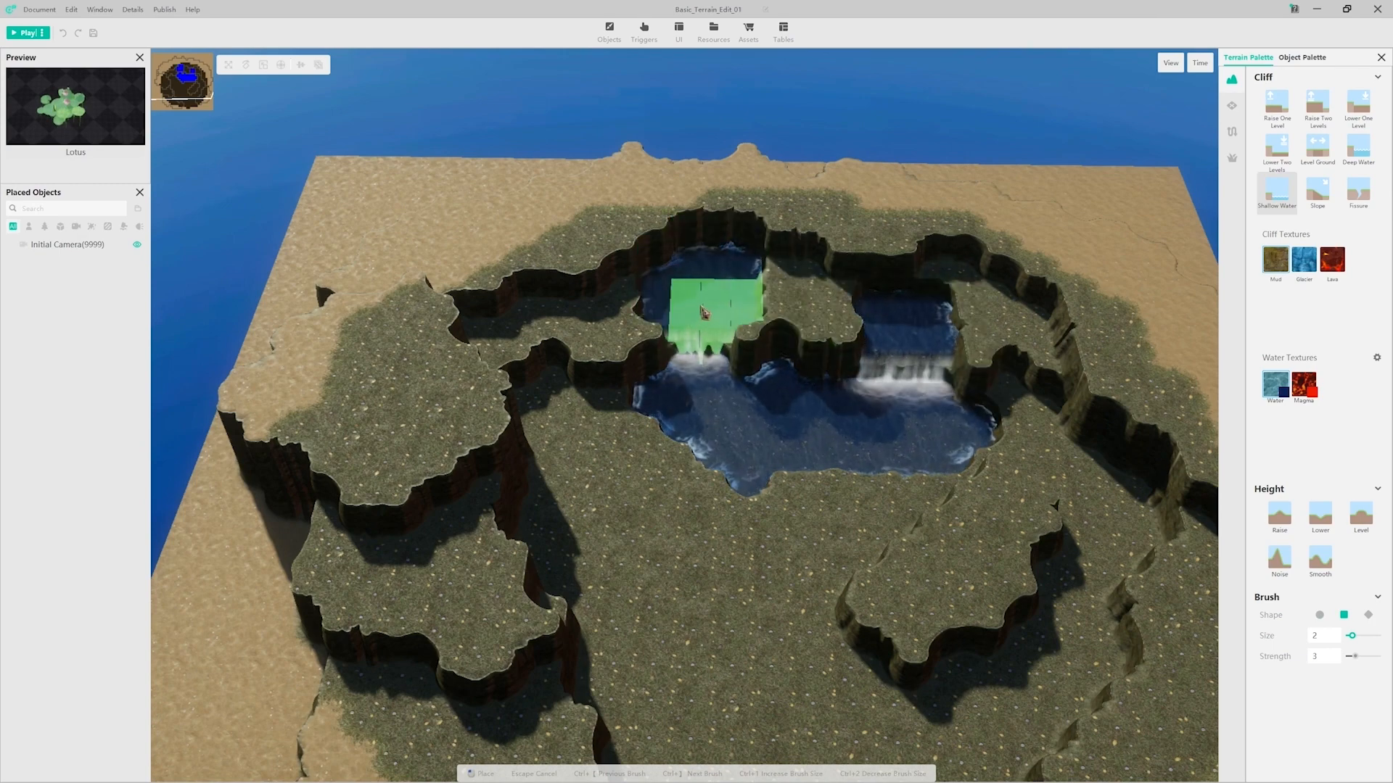
drag(774, 291, 863, 290)
right_drag(939, 357, 924, 404)
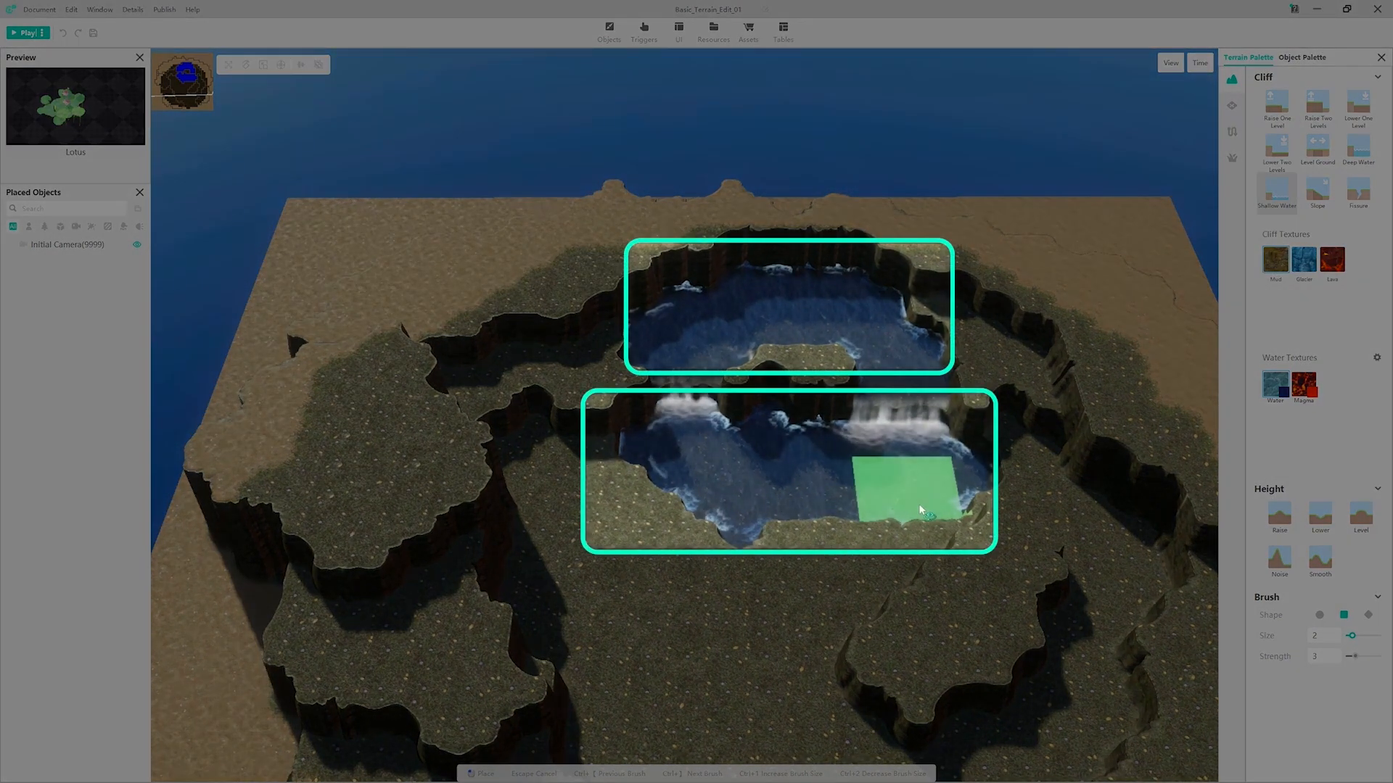
Step: Refine the lower lake's shoreline and trim its island using Shallow Water with a square size 1 brush
key(ctrl+2)
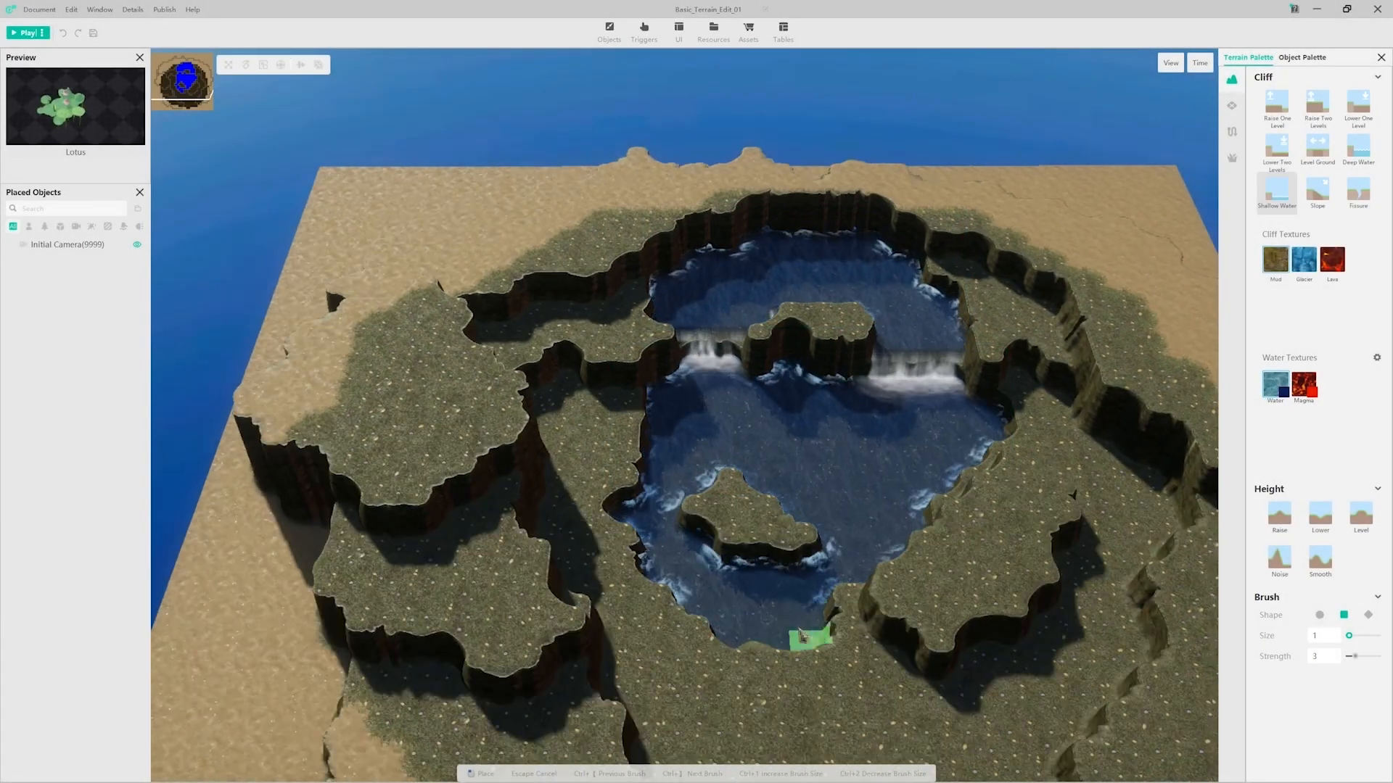
middle_drag(736, 641, 745, 549)
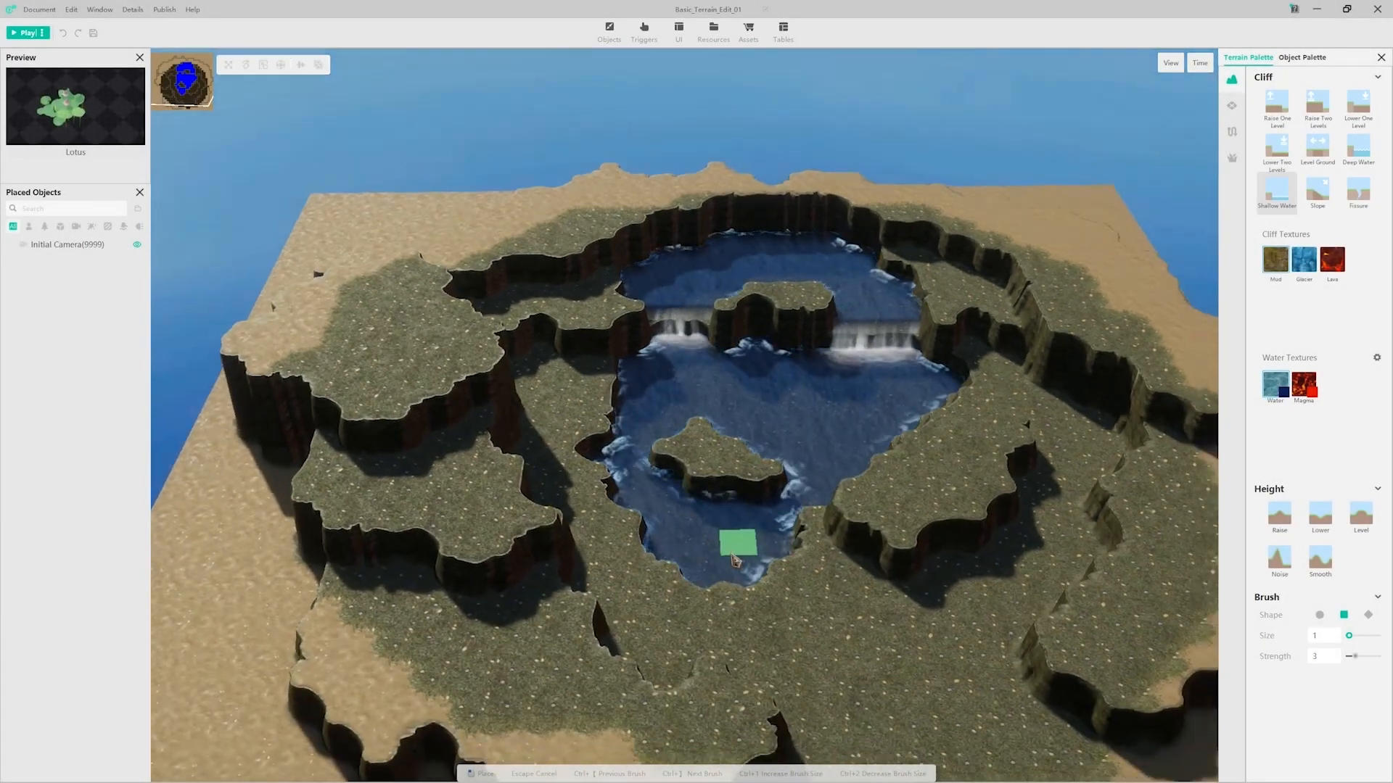
drag(762, 550, 819, 534)
middle_drag(820, 534, 813, 541)
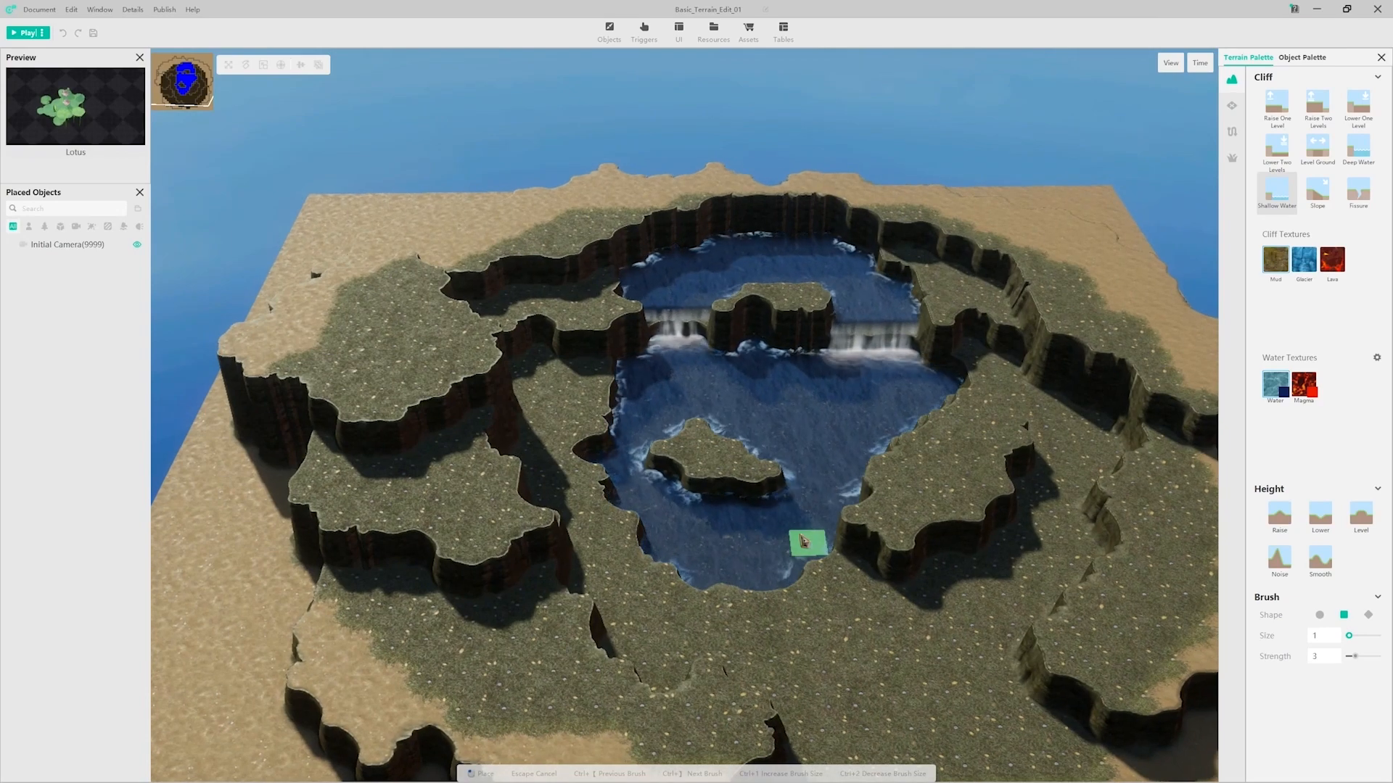
click(691, 433)
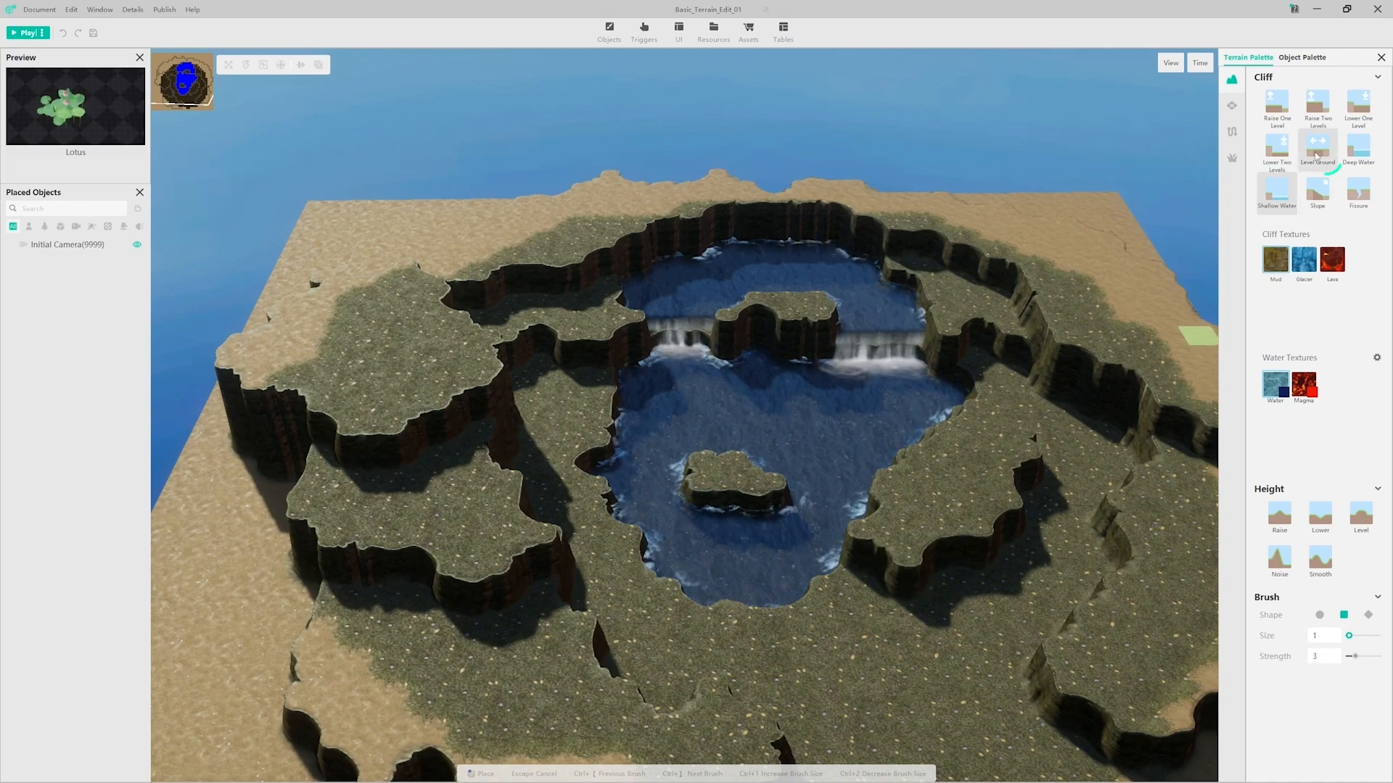
Step: Enlarge the lake's island with Level Ground, and separate it from the shore again with Shallow Water
click(1317, 149)
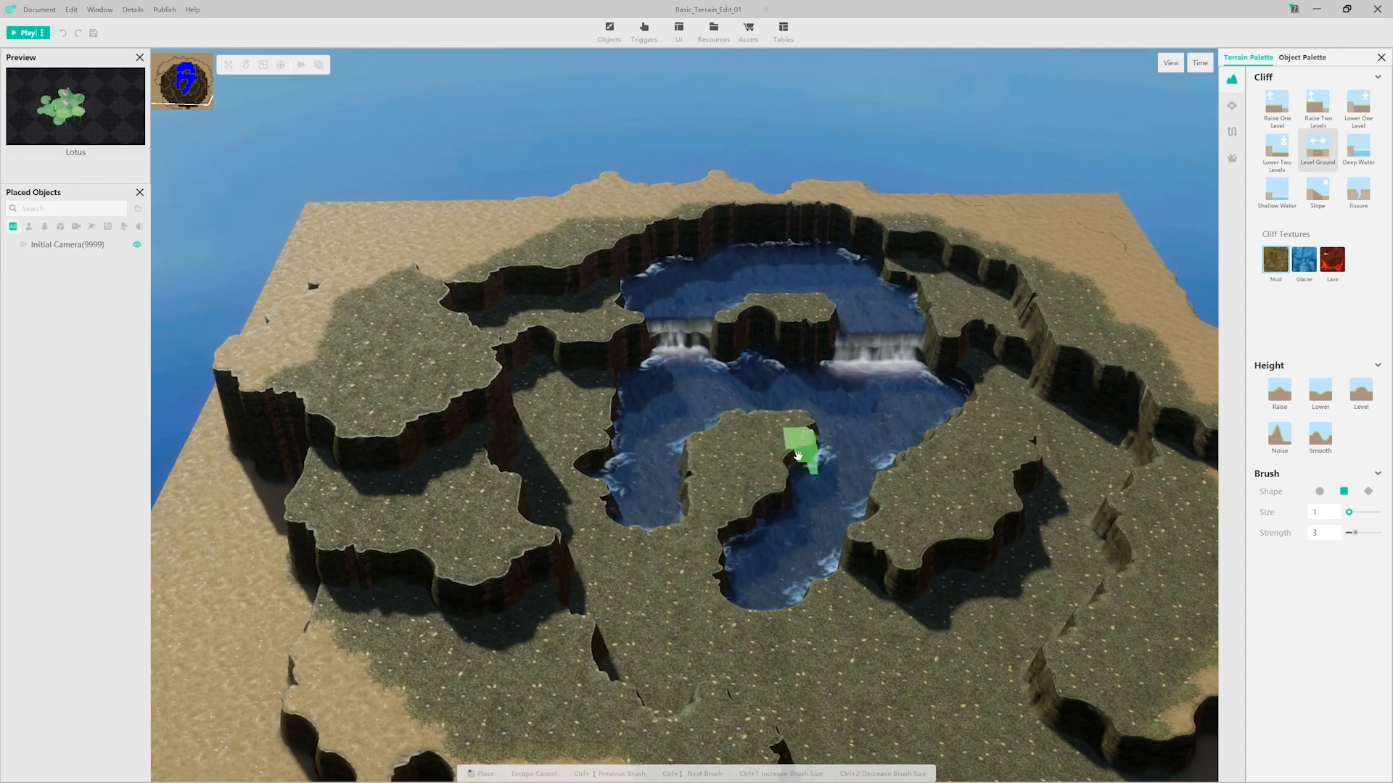
click(1276, 192)
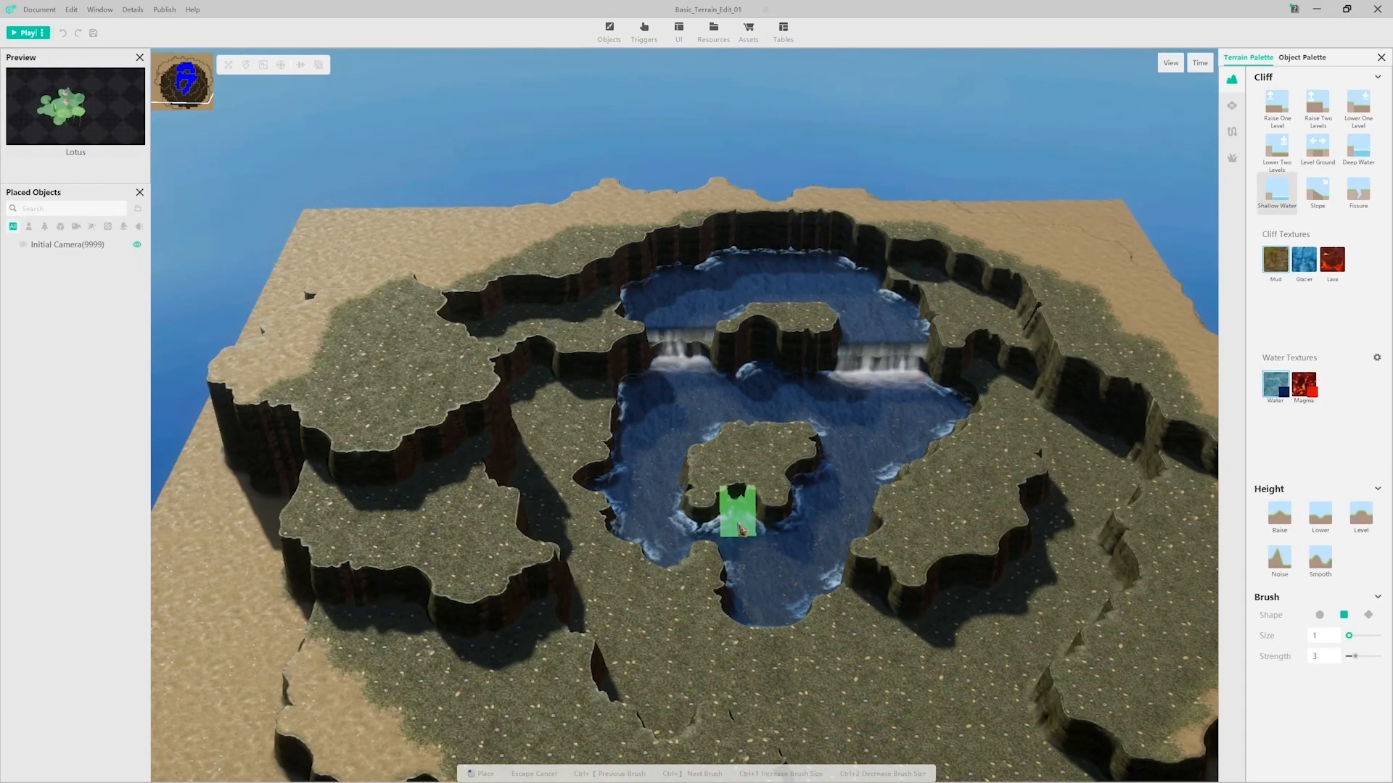
drag(706, 557, 768, 582)
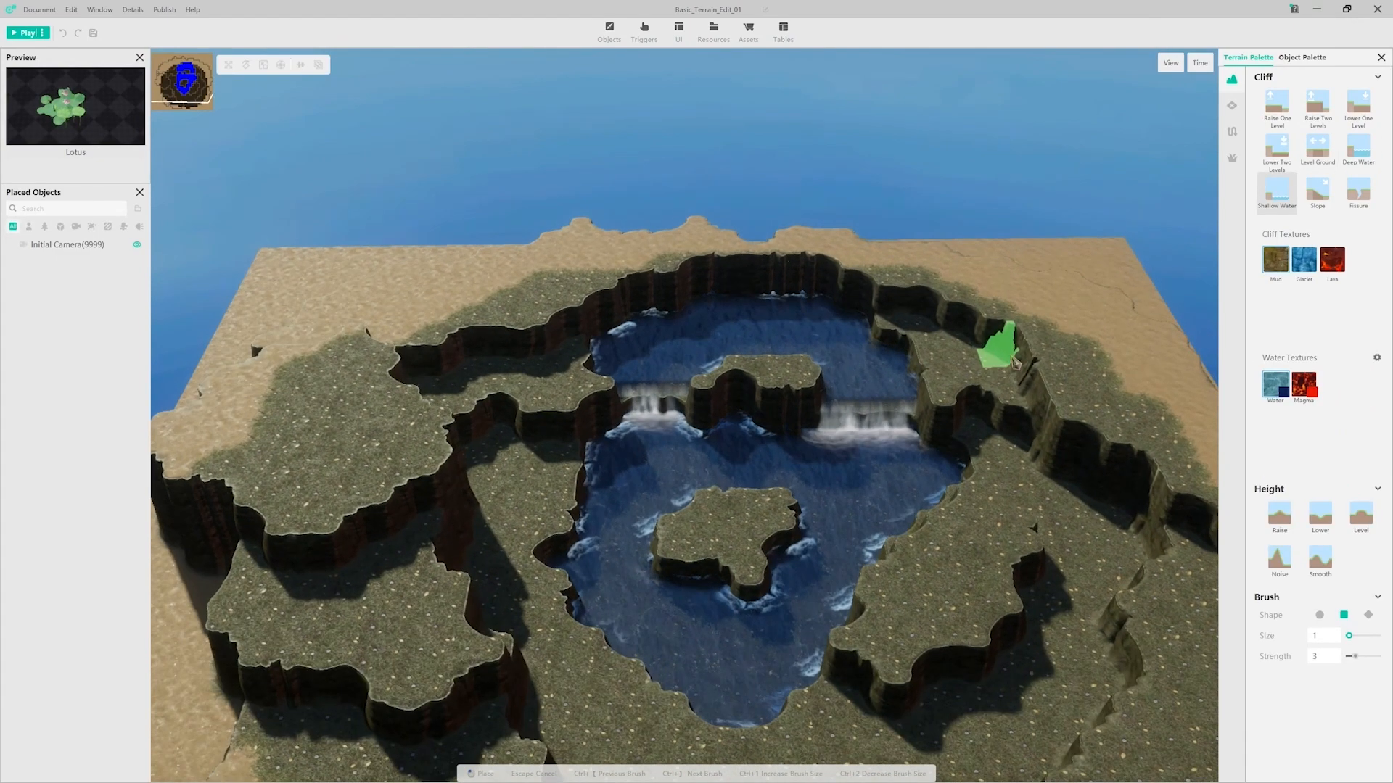
Step: Add slopes to the front of the lake's island and along the near shore with a square size 1 brush
key(ctrl+[)
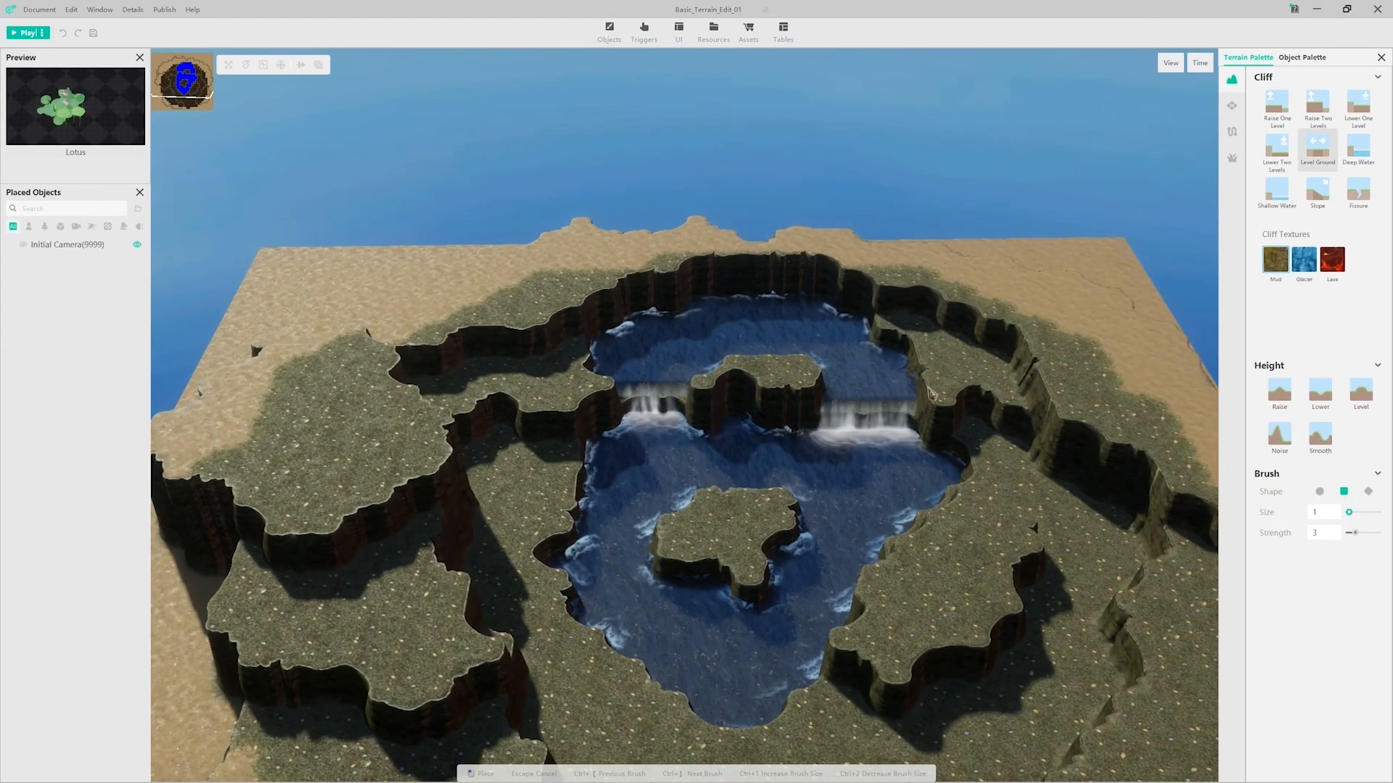
click(1317, 190)
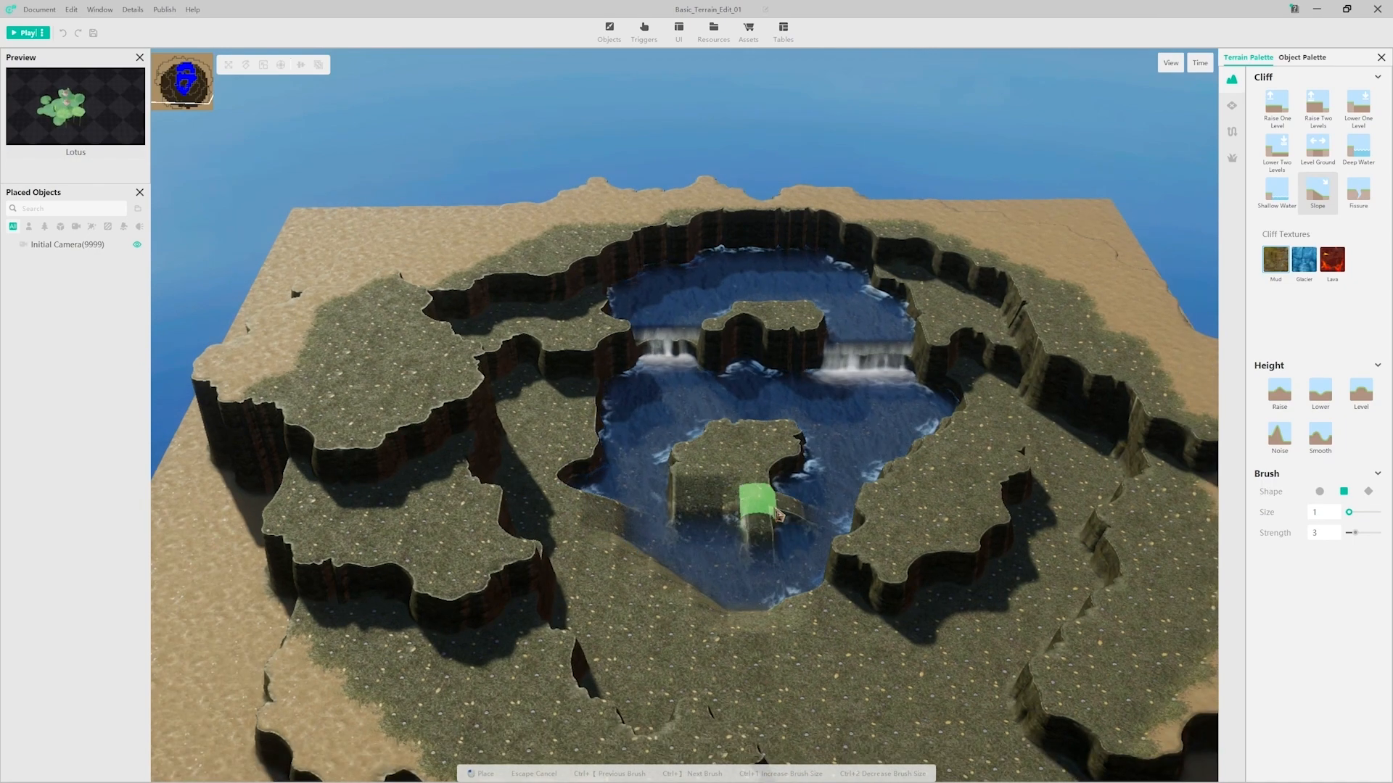
Step: Extend the island's slope, and sculpt the cliff tops and lakeshore with Raise (round size 3) and Lower (square size 4, strength 1)
right_drag(758, 518, 756, 536)
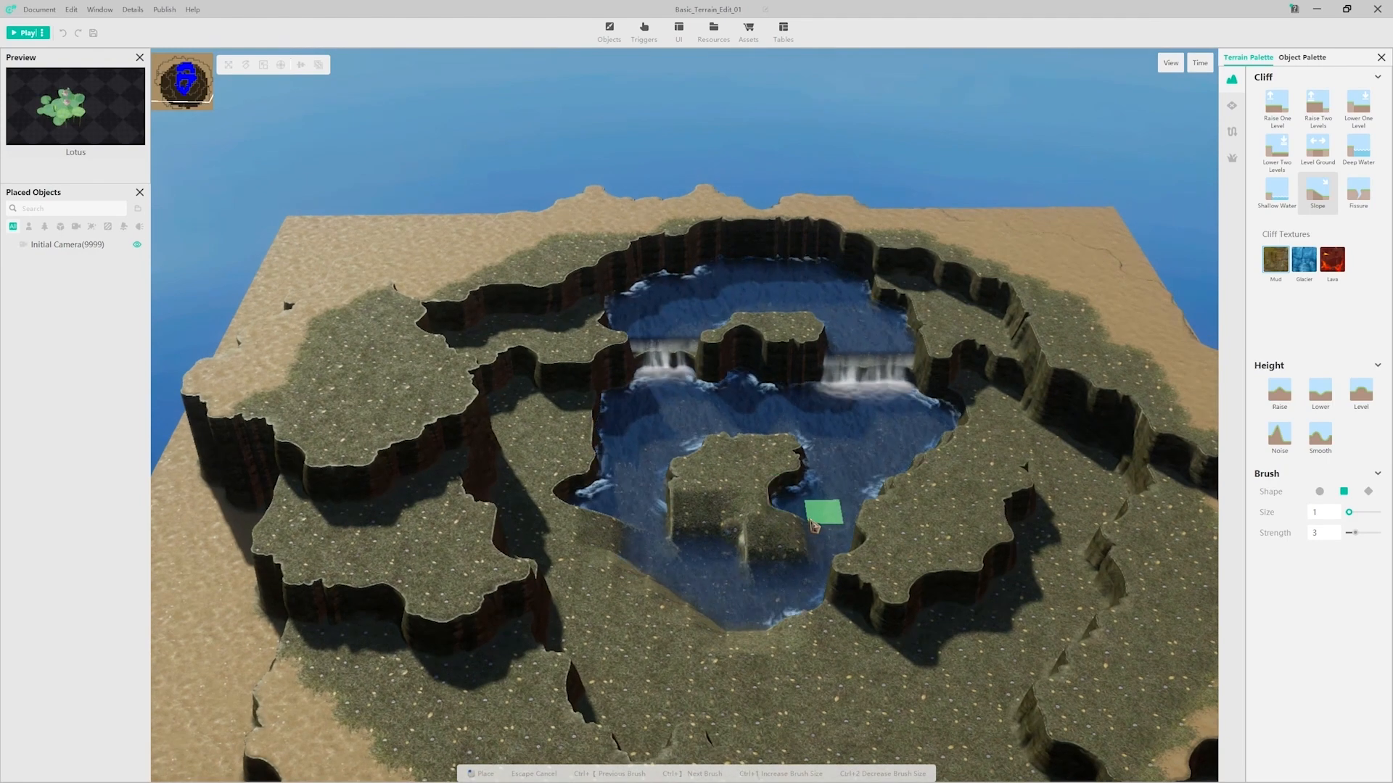
click(1279, 392)
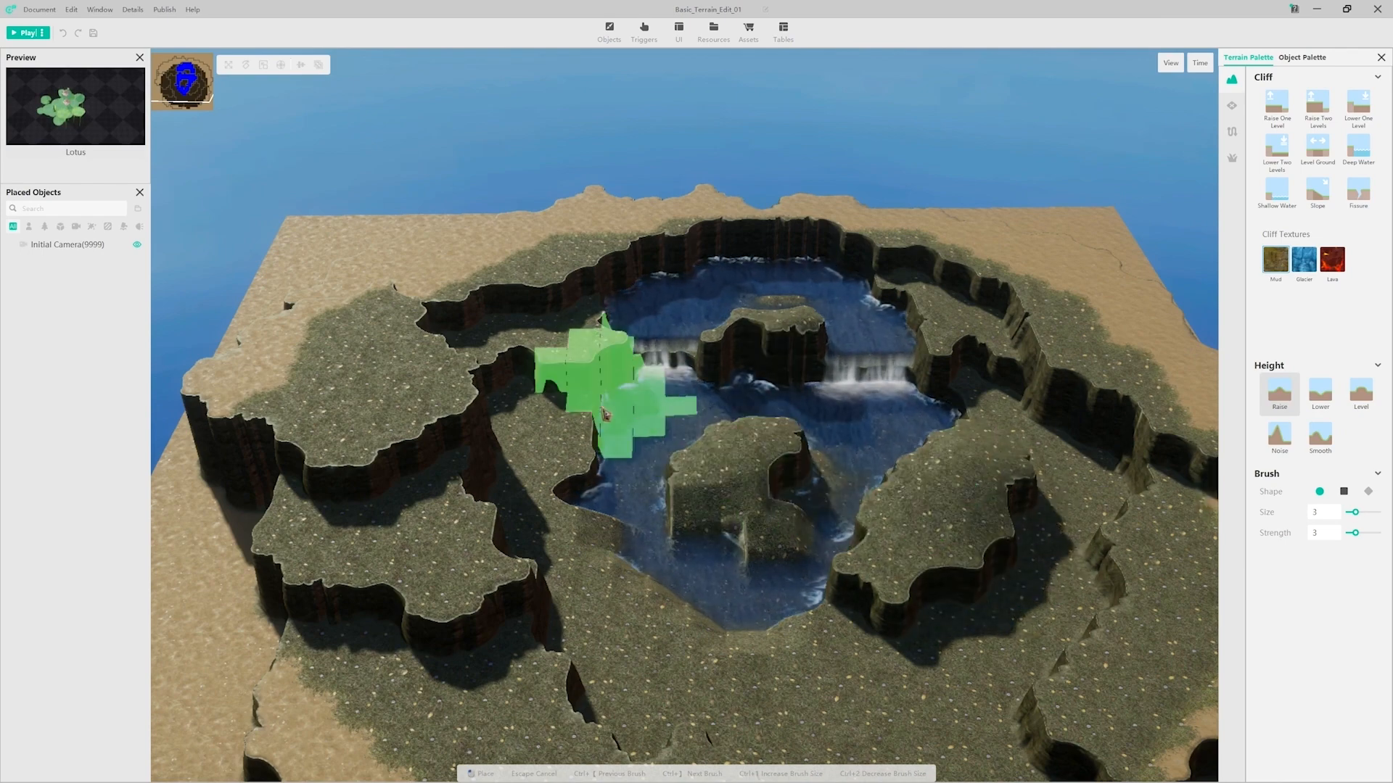
mouse_move(627, 219)
middle_down()
mouse_move(899, 472)
mouse_move(650, 219)
mouse_move(411, 348)
mouse_move(435, 341)
mouse_move(647, 519)
mouse_move(1035, 319)
mouse_move(948, 507)
mouse_move(585, 280)
middle_up()
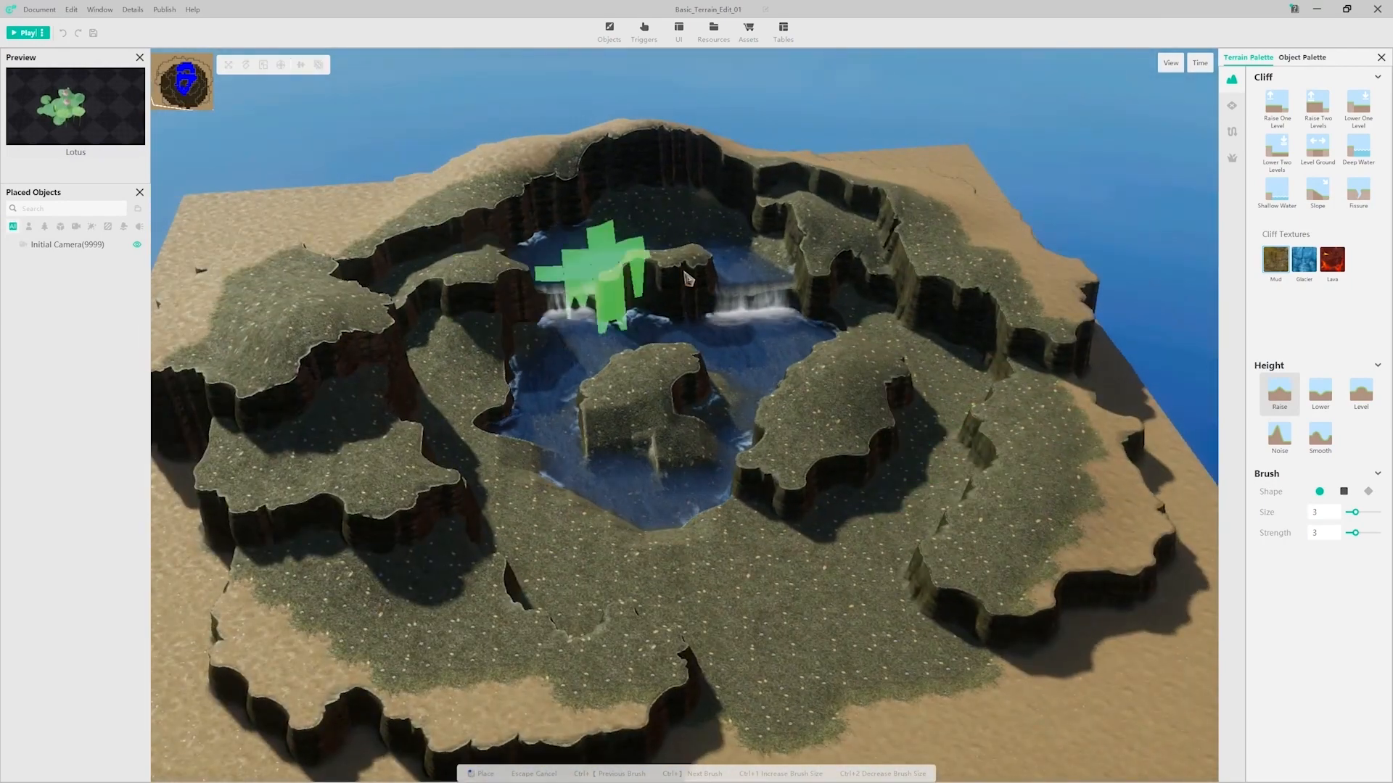
mouse_move(880, 192)
middle_down()
mouse_move(677, 314)
mouse_move(473, 264)
mouse_move(468, 562)
middle_up()
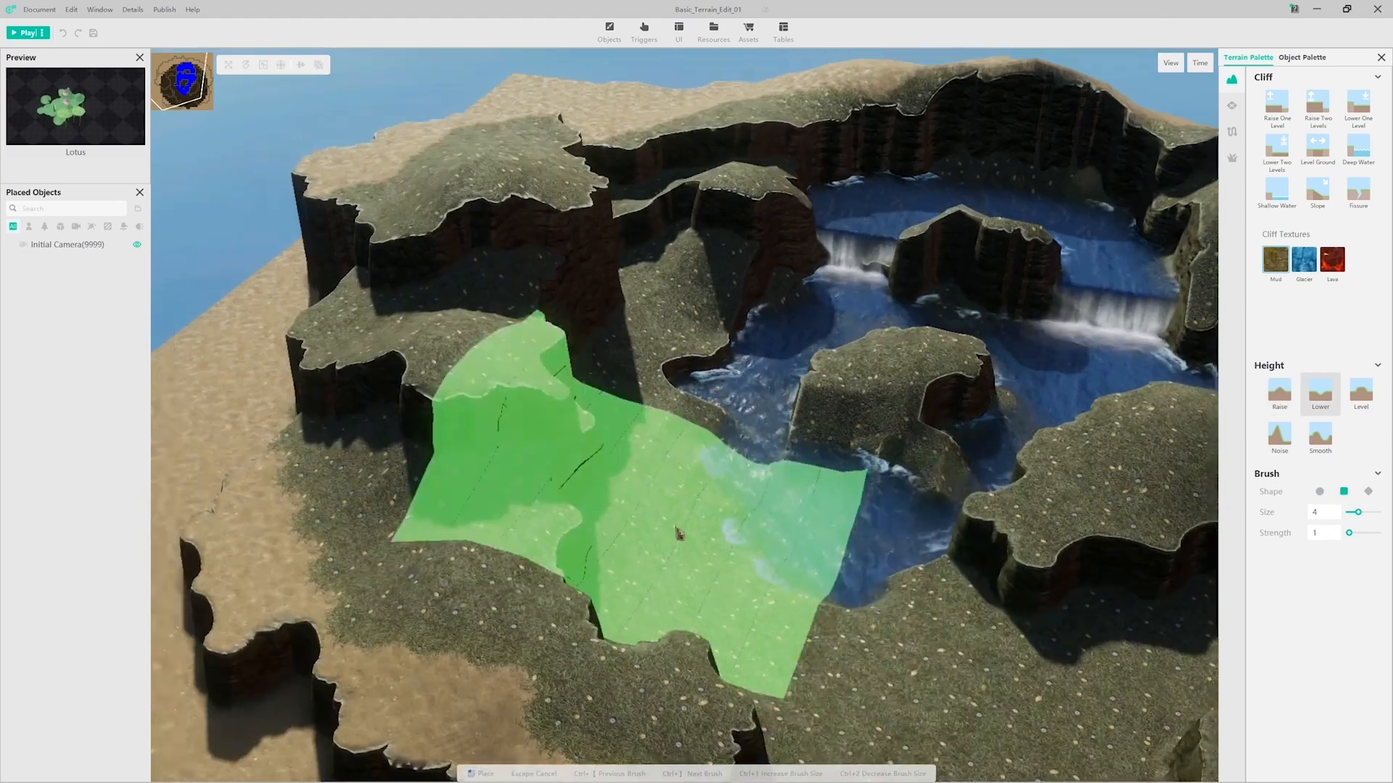
mouse_move(680, 534)
middle_down()
mouse_move(933, 515)
mouse_move(796, 470)
mouse_move(566, 460)
middle_up()
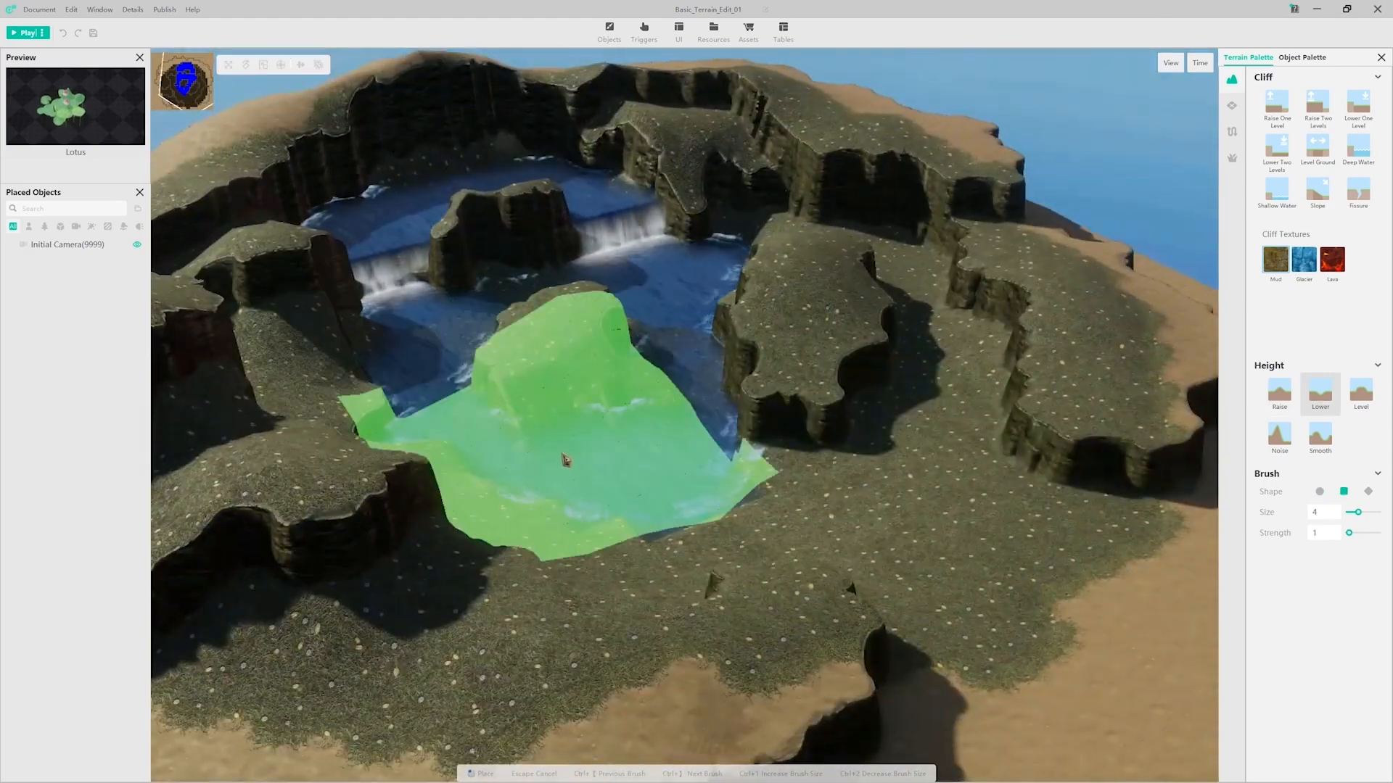
Step: Smooth the ground heights across the cliffs, upper pool and lakeshore using a round size 2, strength 1 brush
key(Escape)
click(1322, 435)
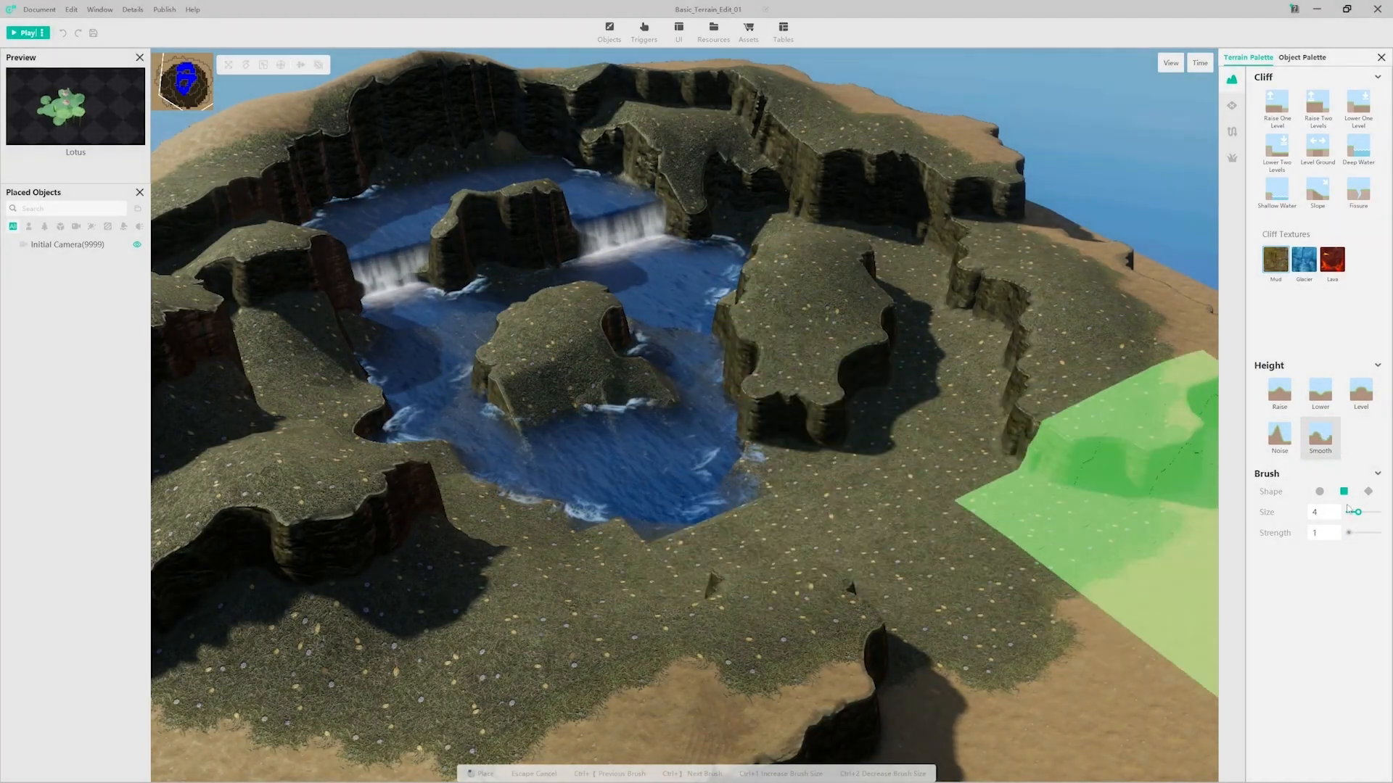
drag(1355, 513, 1351, 513)
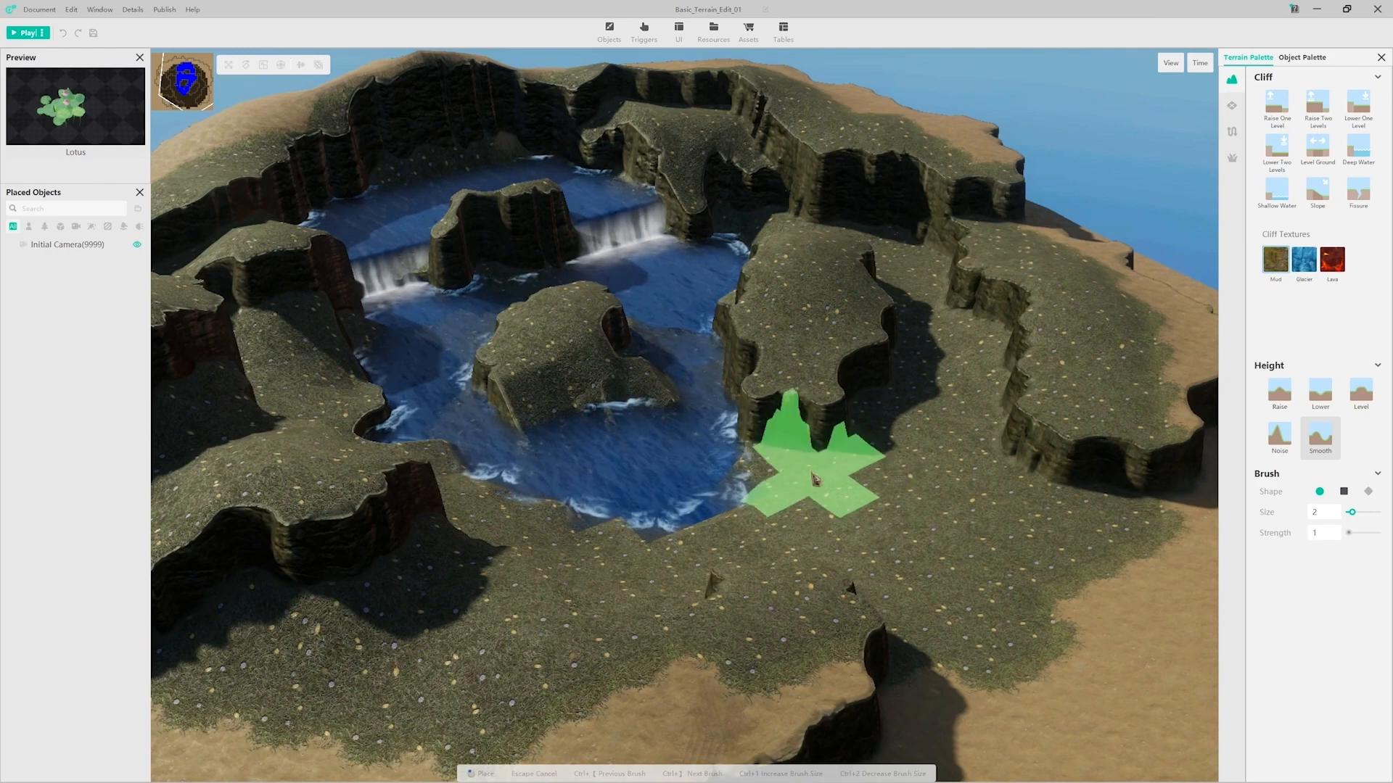
right_drag(710, 200, 747, 398)
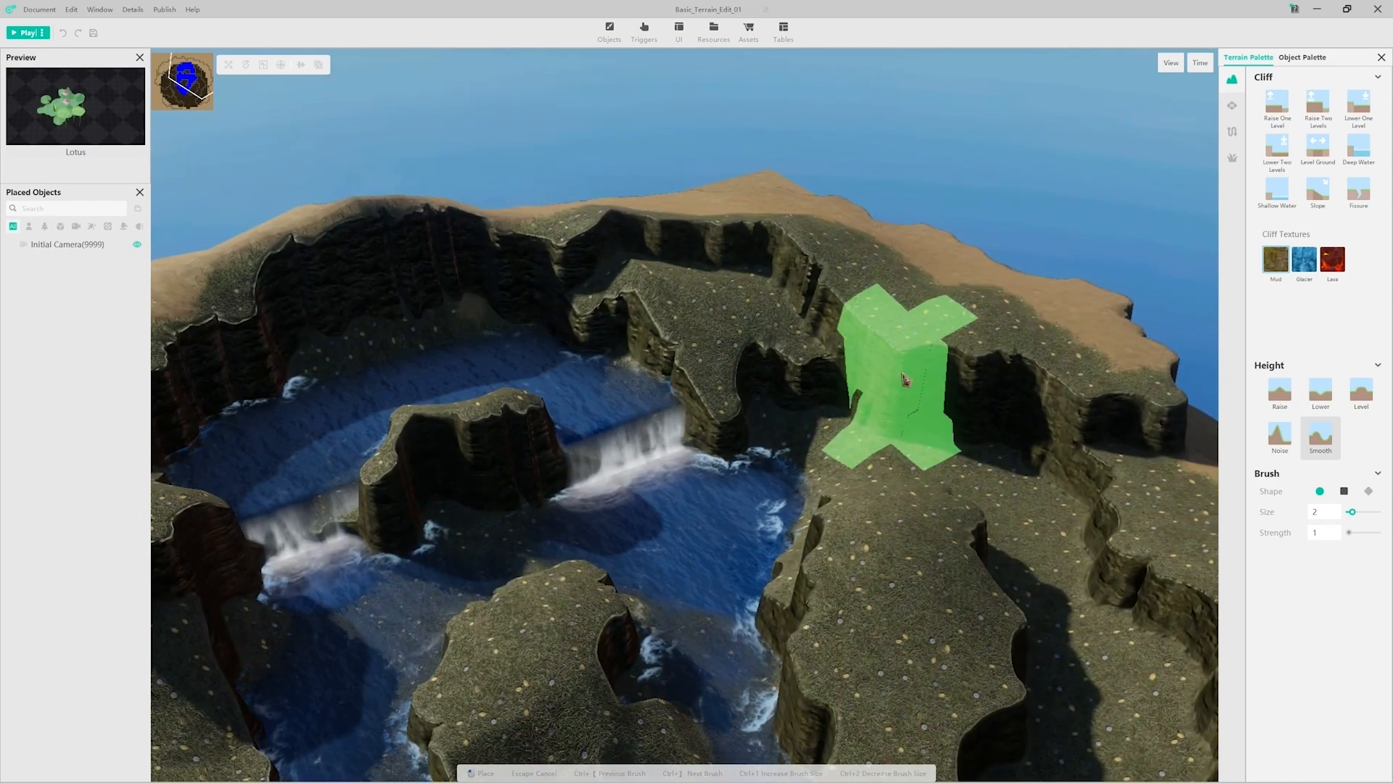
right_drag(376, 333, 504, 345)
right_drag(236, 395, 382, 379)
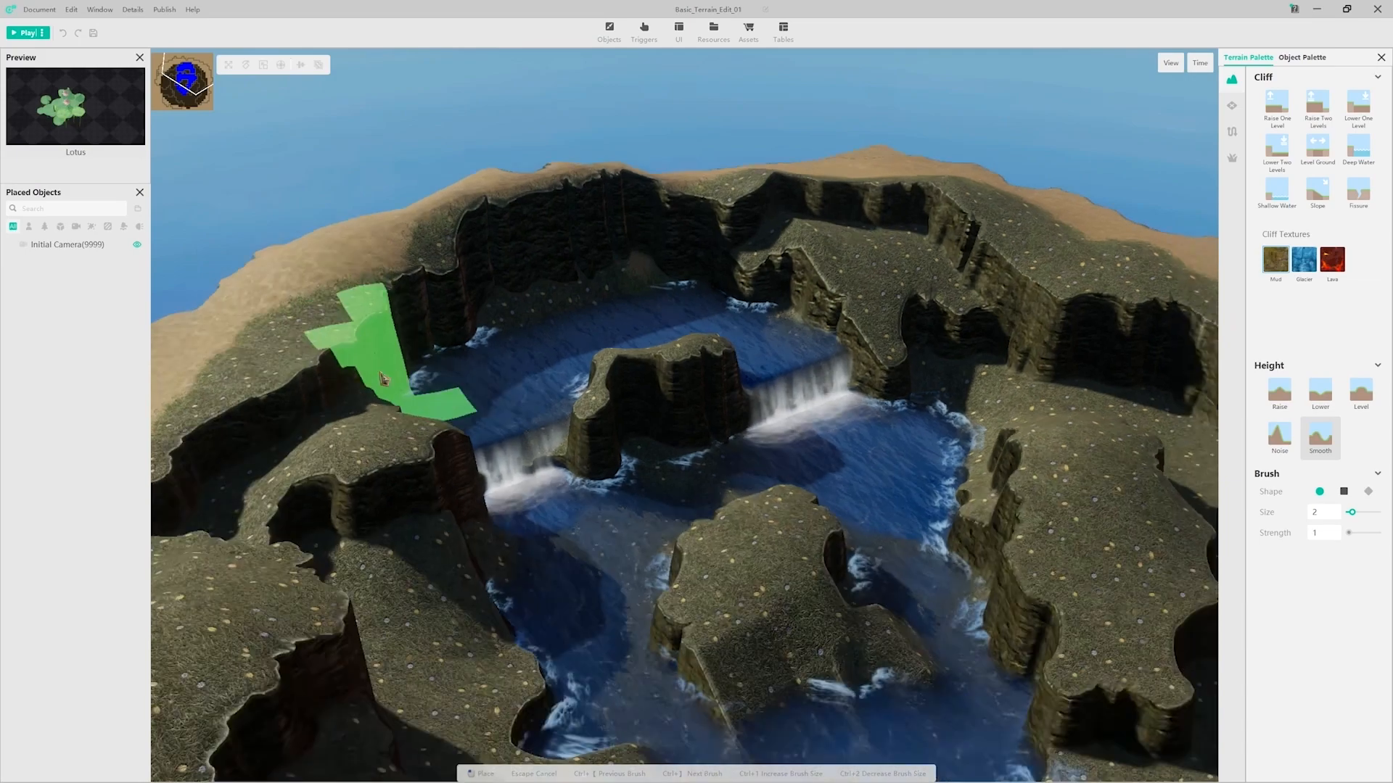
mouse_move(383, 379)
middle_down()
mouse_move(758, 437)
mouse_move(725, 130)
middle_up()
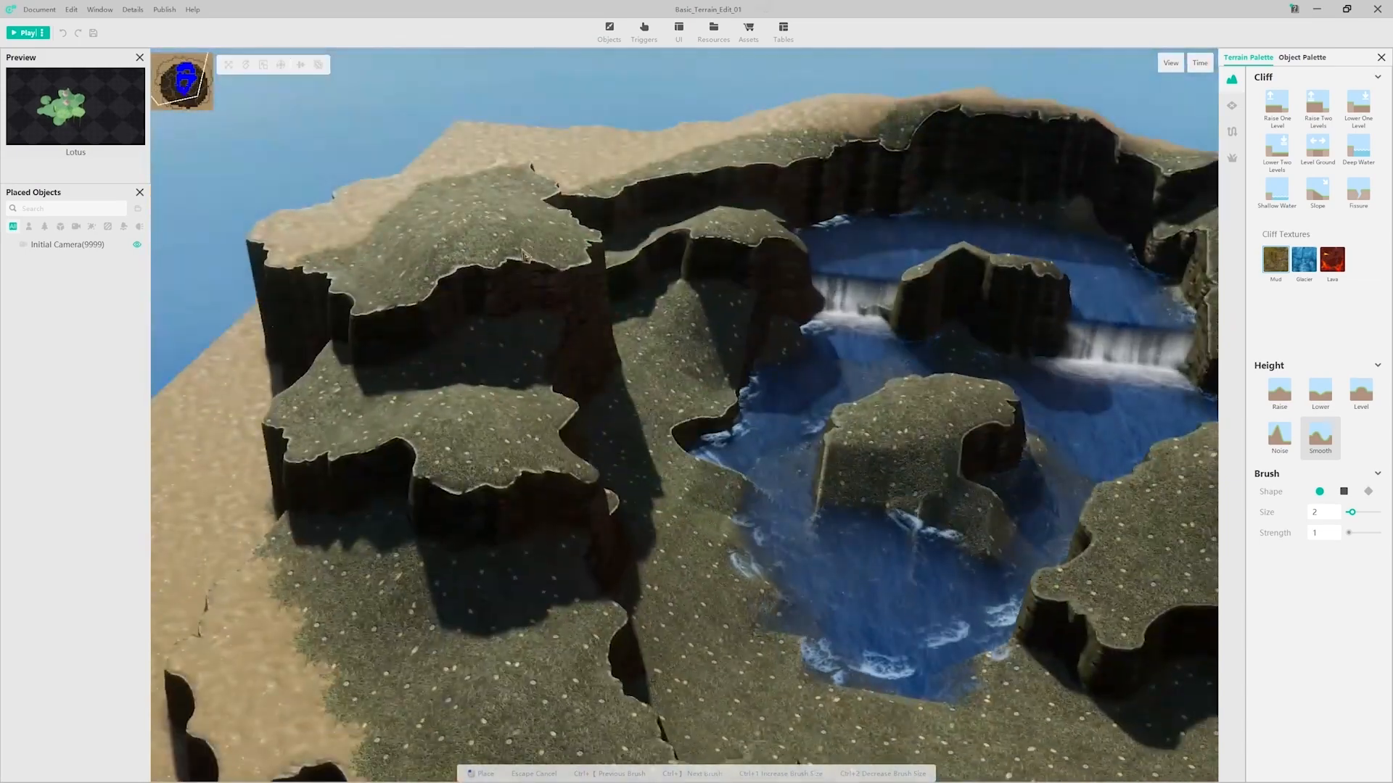
right_drag(496, 697, 533, 480)
mouse_move(533, 480)
middle_down()
mouse_move(761, 457)
mouse_move(807, 528)
middle_up()
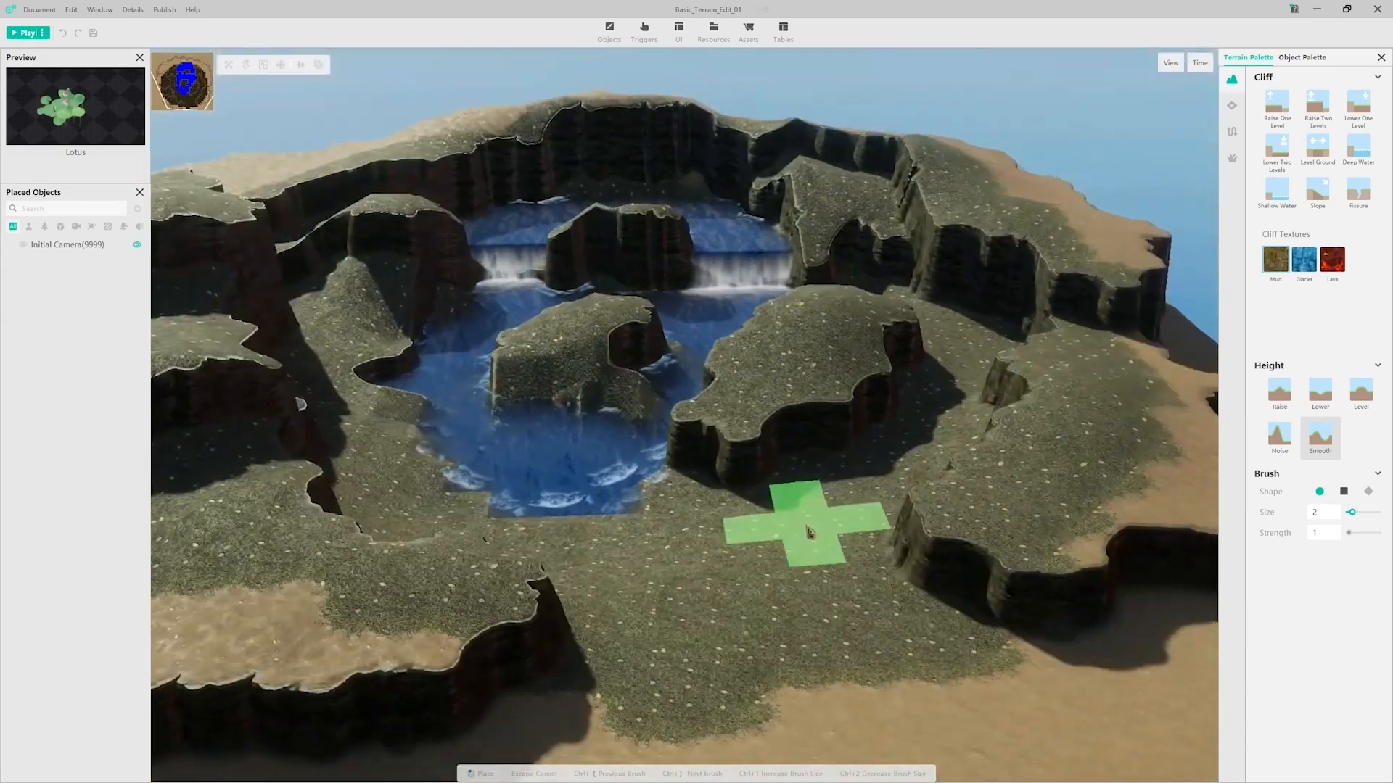
mouse_move(754, 465)
right_down()
mouse_move(721, 523)
mouse_move(689, 531)
right_up()
mouse_move(607, 401)
middle_down()
mouse_move(628, 341)
mouse_move(607, 420)
mouse_move(553, 404)
mouse_move(473, 457)
mouse_move(622, 435)
middle_up()
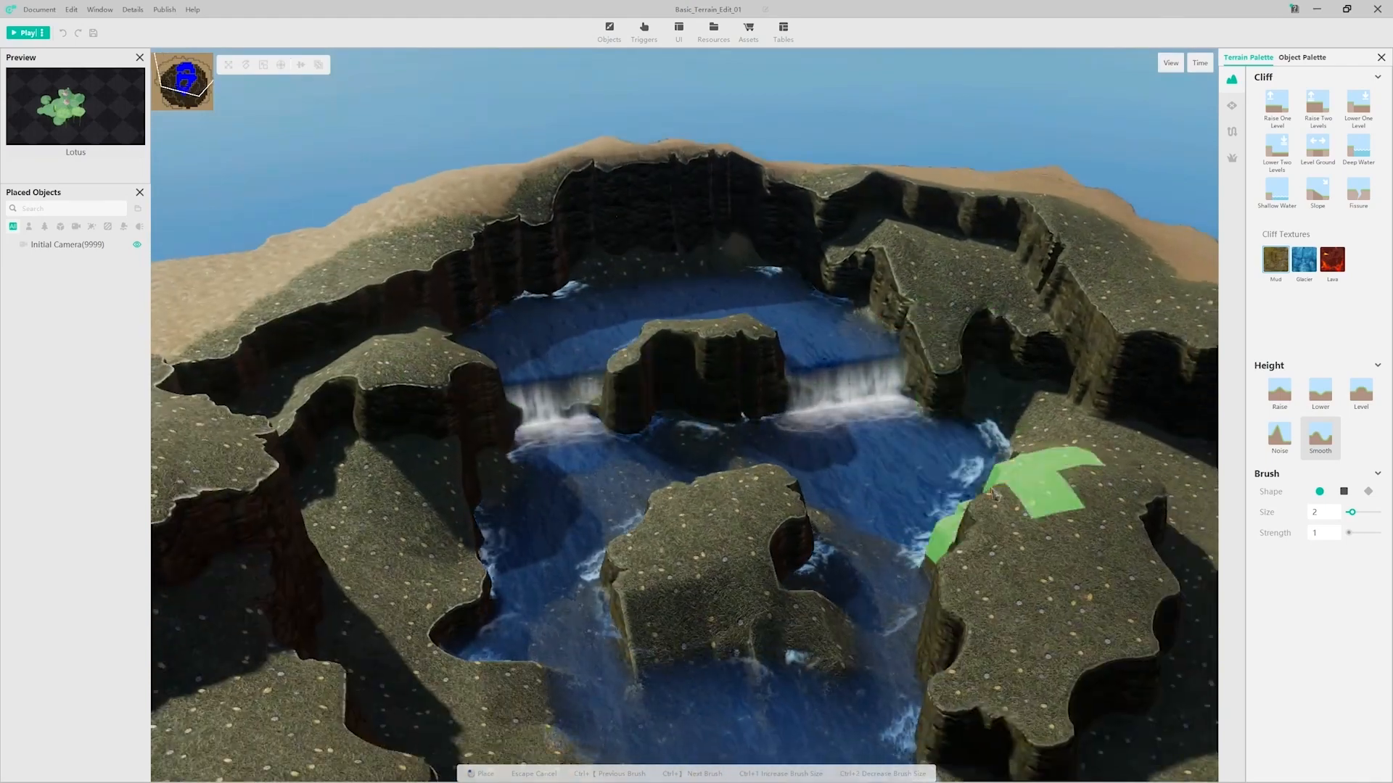
middle_drag(1026, 482, 777, 435)
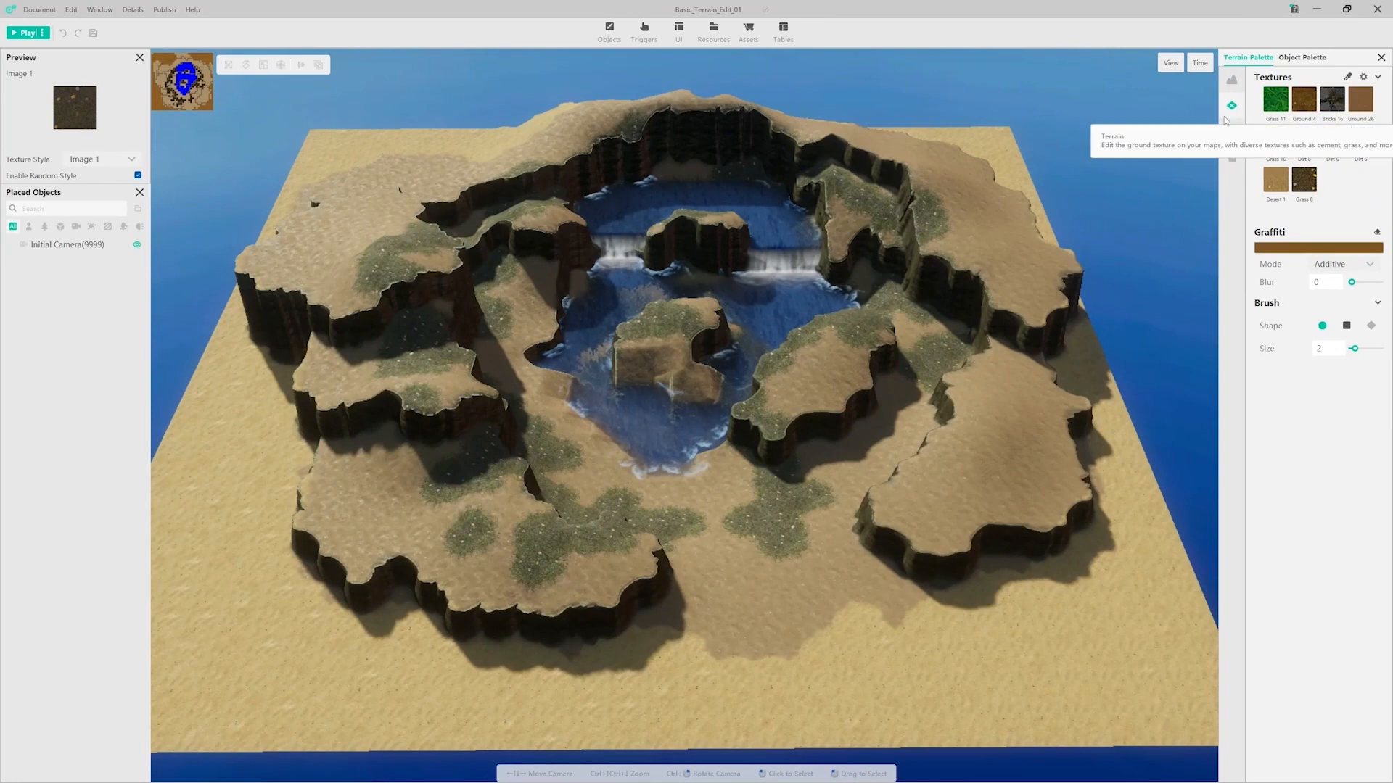
Step: Place Cactus vegetation on the lower ground and plateaus right of the lake with a round size 2 brush at density 1
click(1232, 158)
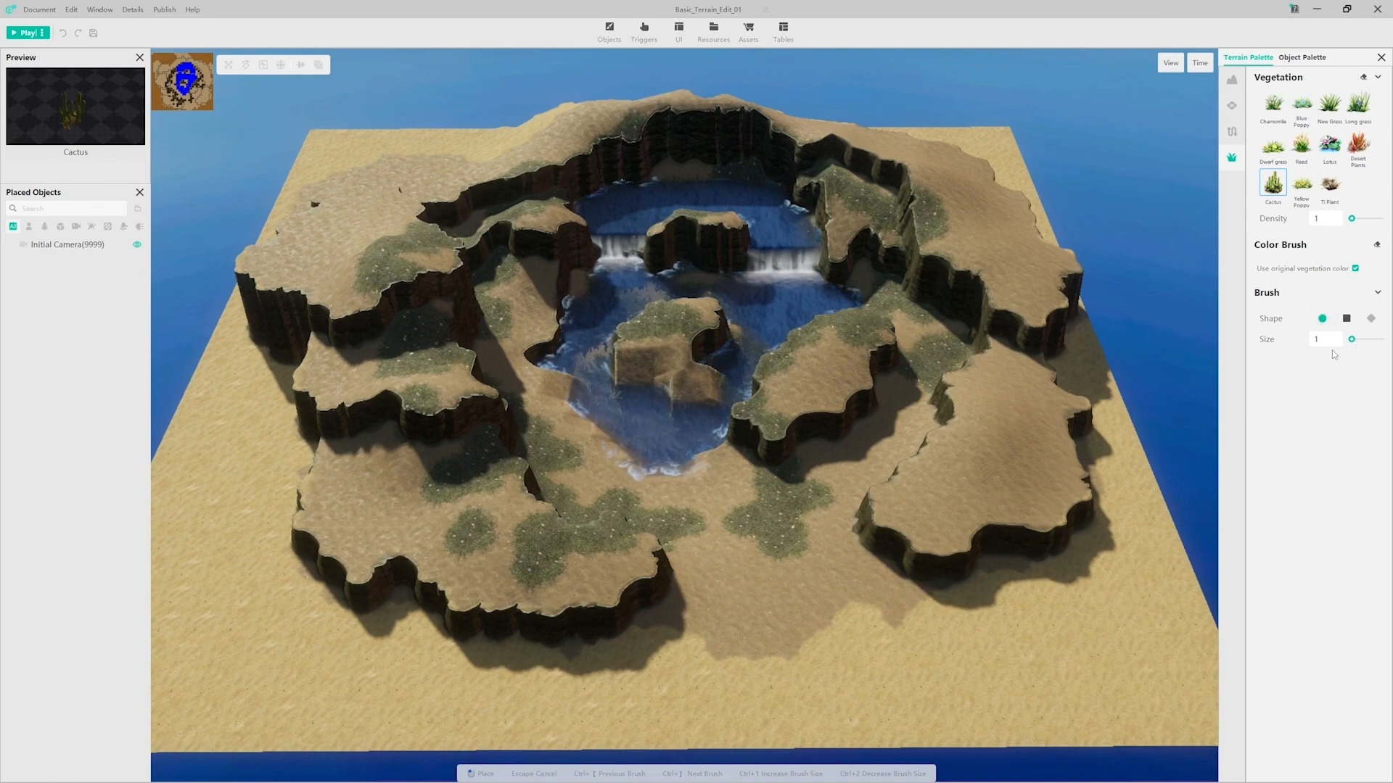
right_drag(1069, 417, 1079, 434)
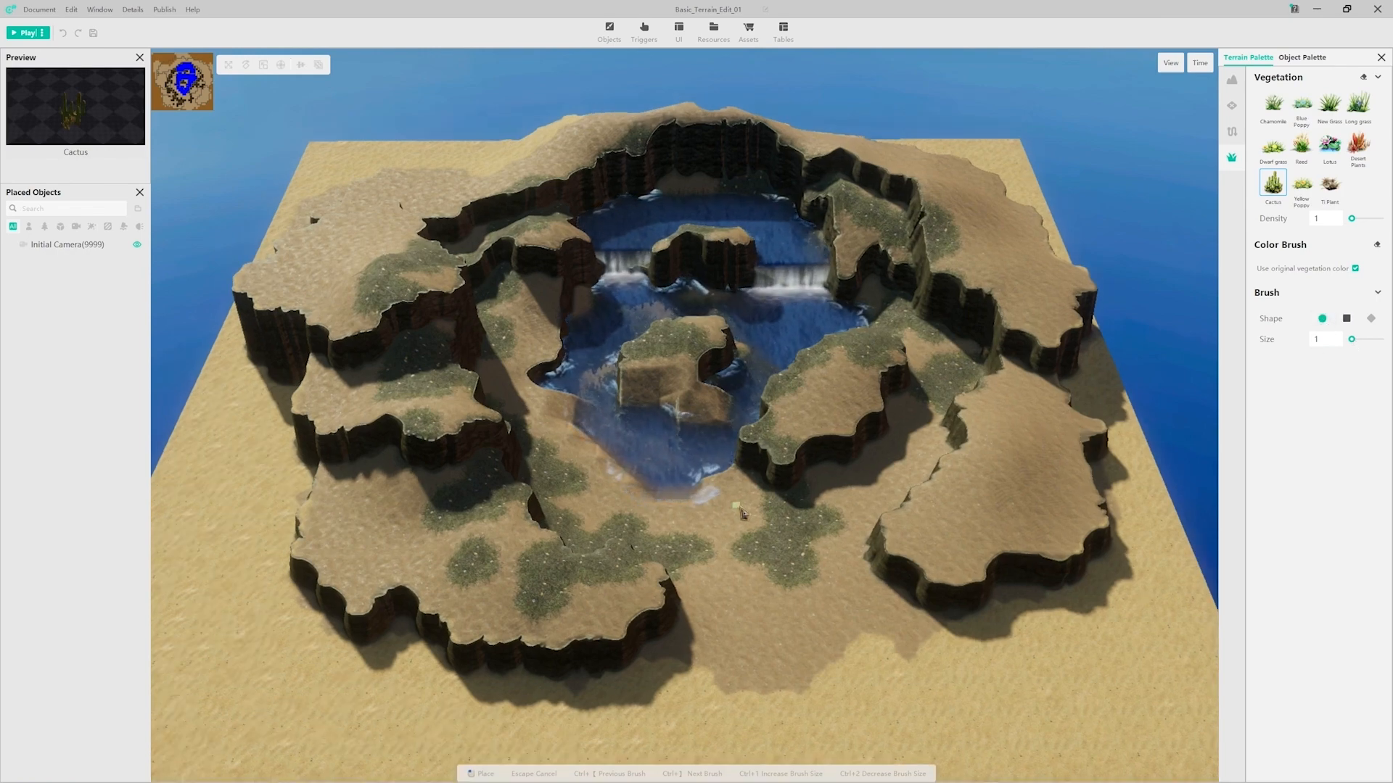
scroll(742, 514, up, 5)
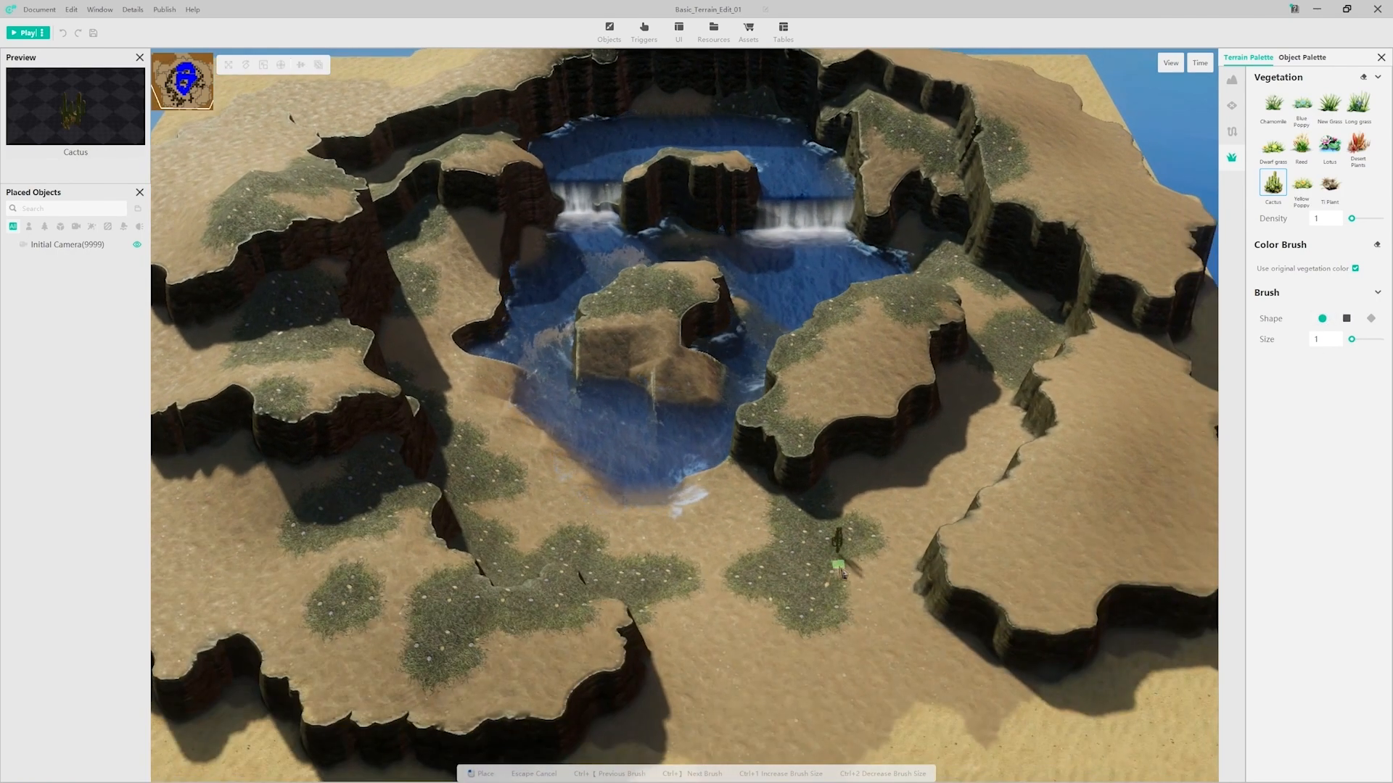
scroll(857, 498, up, 1)
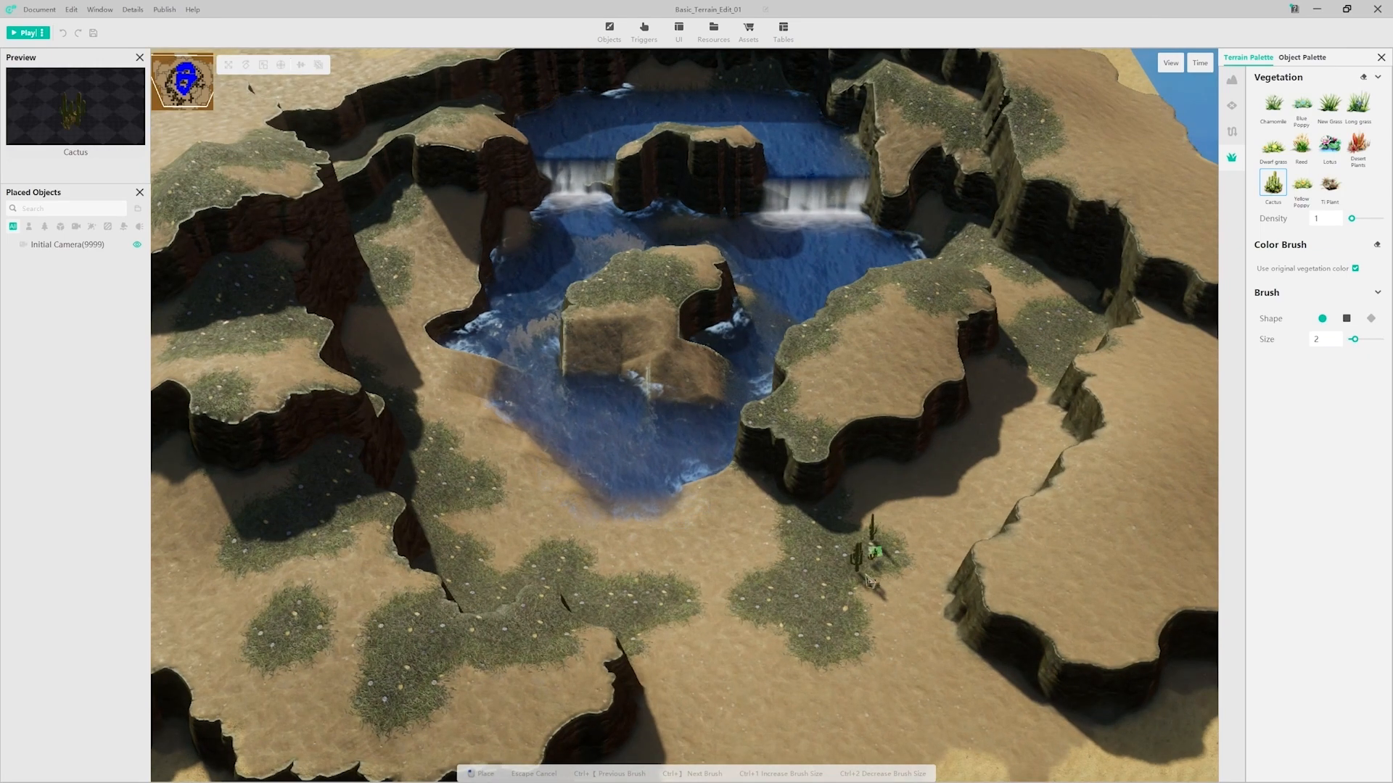
click(940, 561)
mouse_move(942, 557)
right_down()
mouse_move(976, 444)
mouse_move(935, 419)
right_up()
right_drag(812, 435, 857, 557)
click(957, 343)
click(1000, 313)
right_drag(1044, 275, 863, 464)
click(1057, 318)
Step: Scatter cacti over the stepped cliffs and ledges left of the lake with the same size 2 brush
right_drag(471, 327, 578, 312)
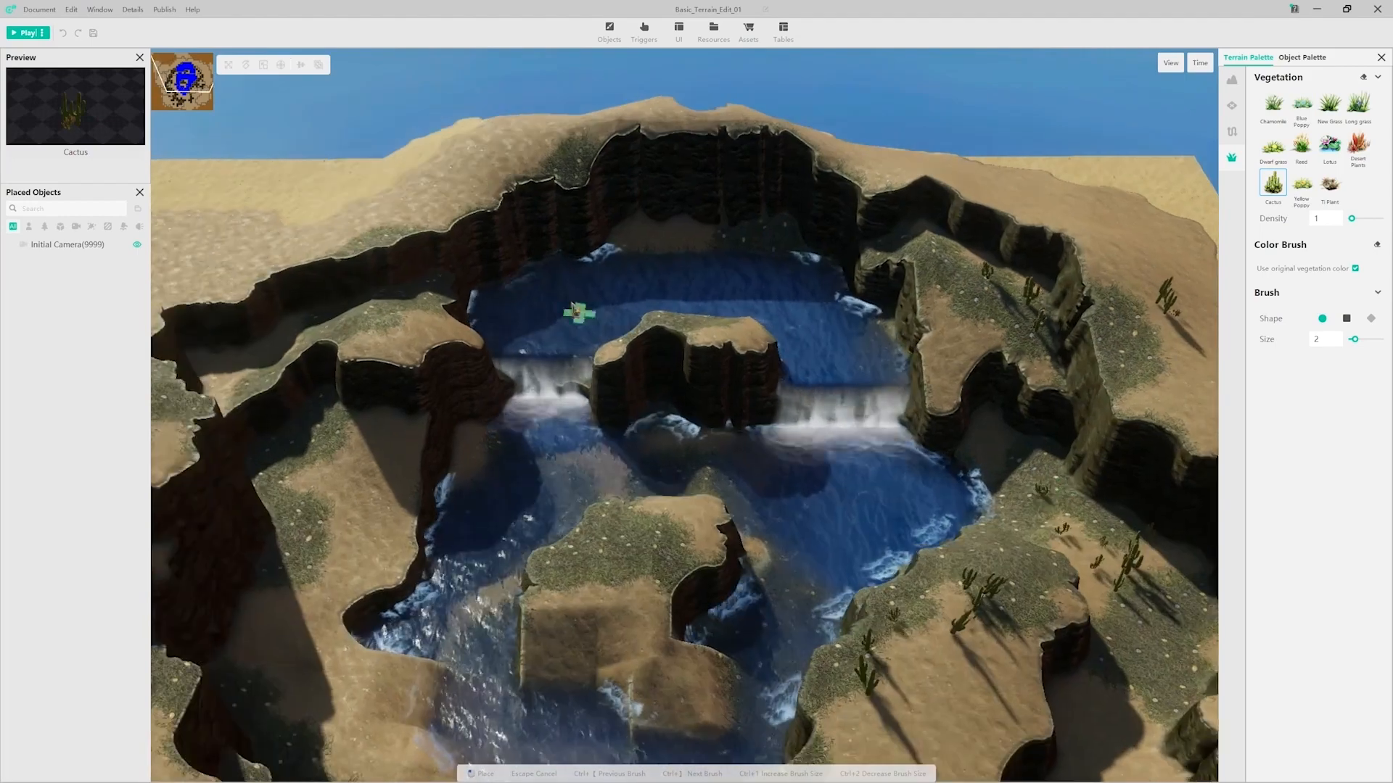
click(388, 303)
right_drag(348, 443, 450, 365)
click(450, 428)
right_drag(435, 540, 385, 394)
click(457, 609)
mouse_move(464, 609)
right_down()
mouse_move(619, 568)
mouse_move(529, 370)
mouse_move(653, 507)
right_up()
click(564, 325)
click(528, 336)
click(464, 320)
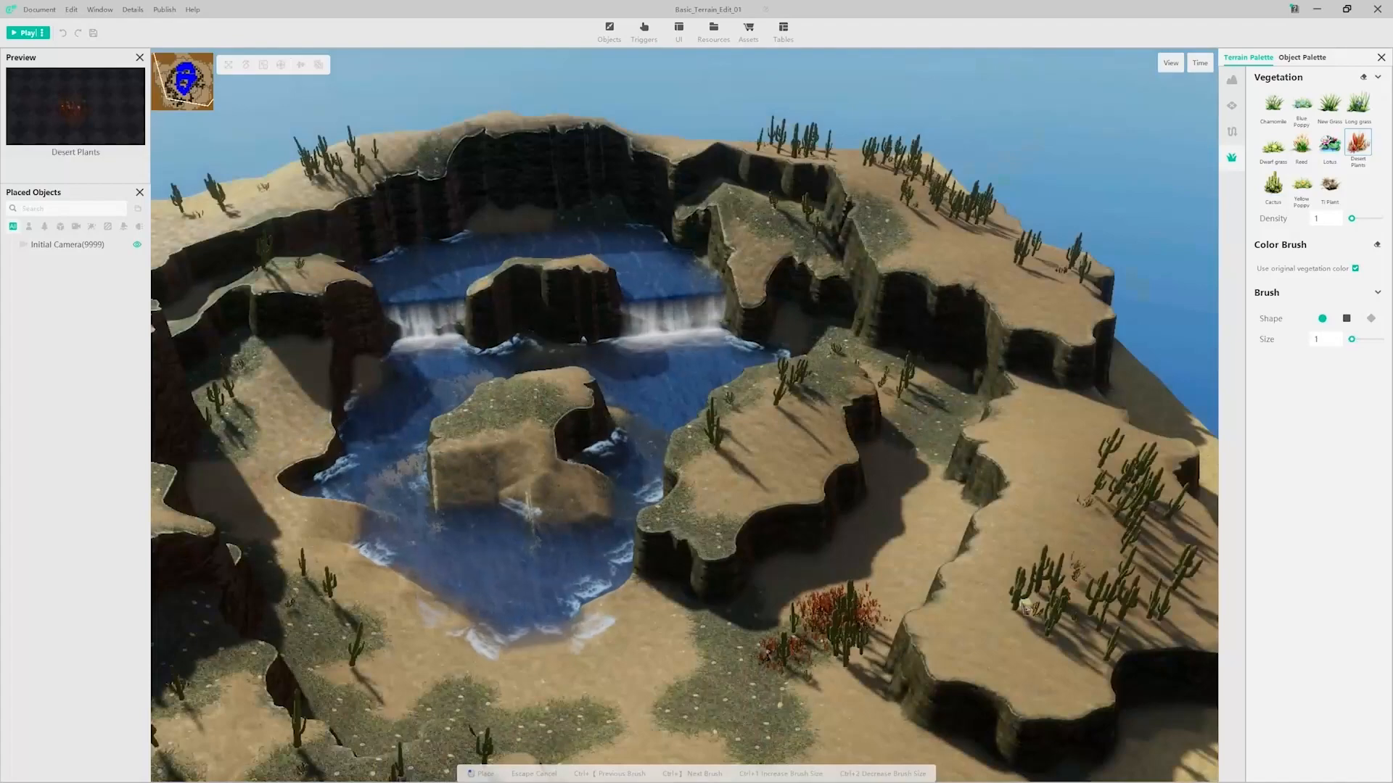
mouse_move(406, 551)
right_down()
mouse_move(464, 537)
mouse_move(450, 511)
right_up()
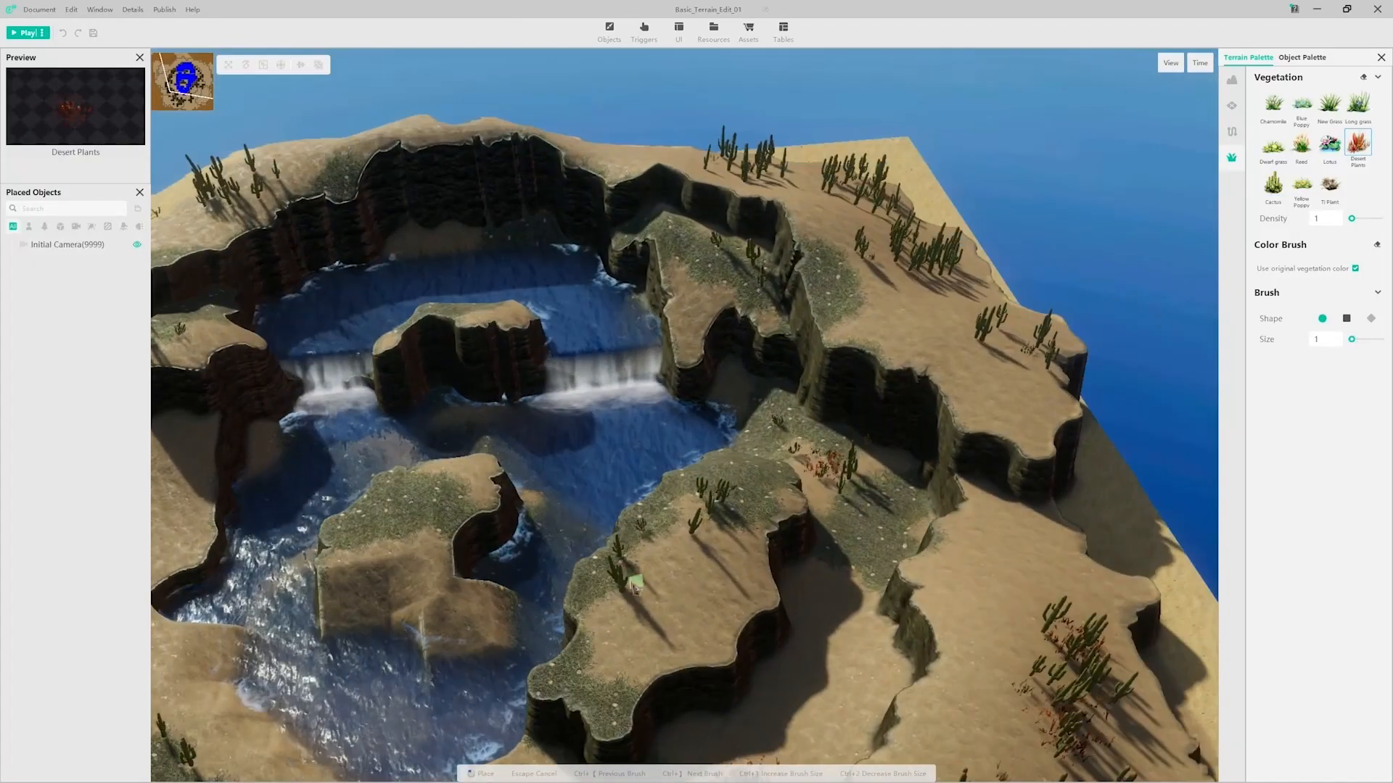
Step: Add Desert Plants on the lake's island and around the cacti on the surrounding cliffs with a round size 1 brush
click(446, 508)
click(640, 524)
click(697, 493)
right_drag(732, 435, 736, 464)
drag(870, 264, 950, 294)
click(1010, 367)
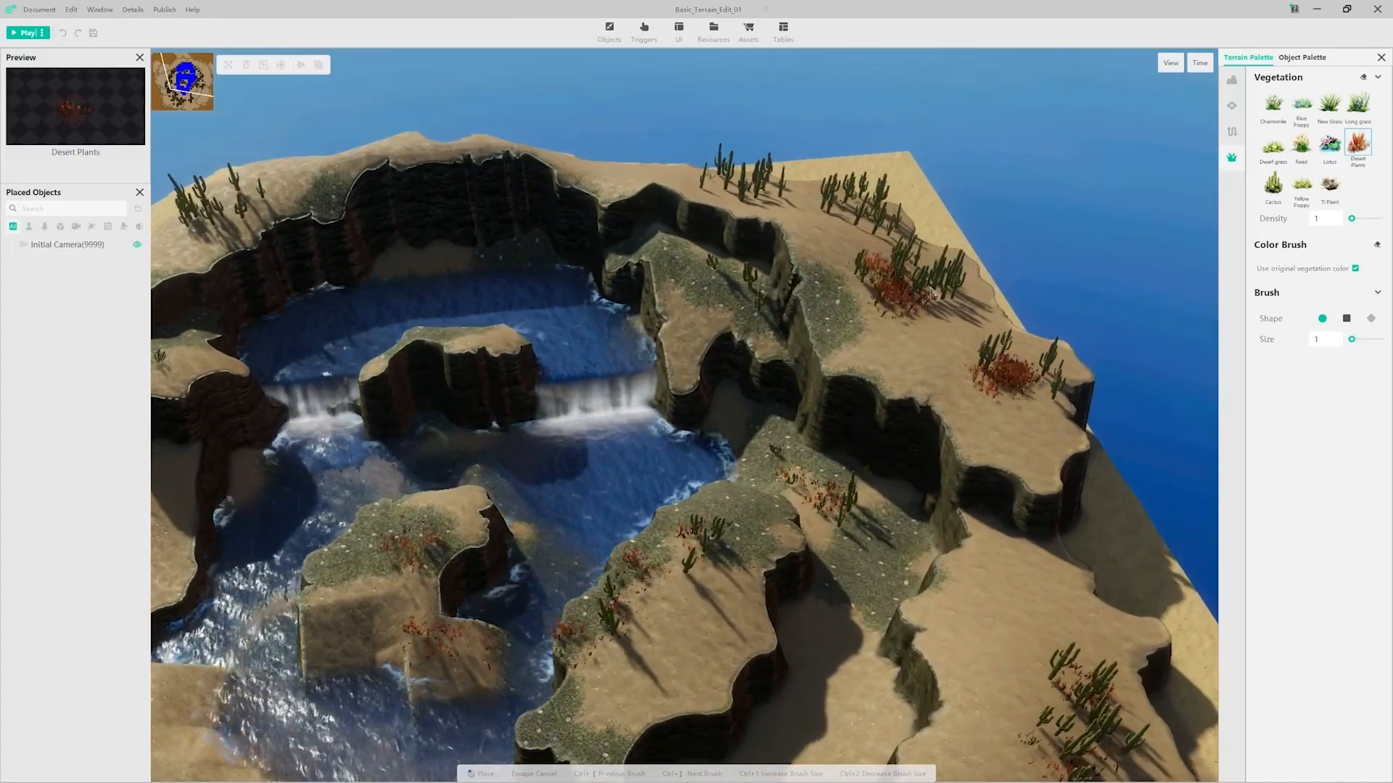
right_drag(755, 279, 758, 367)
click(751, 365)
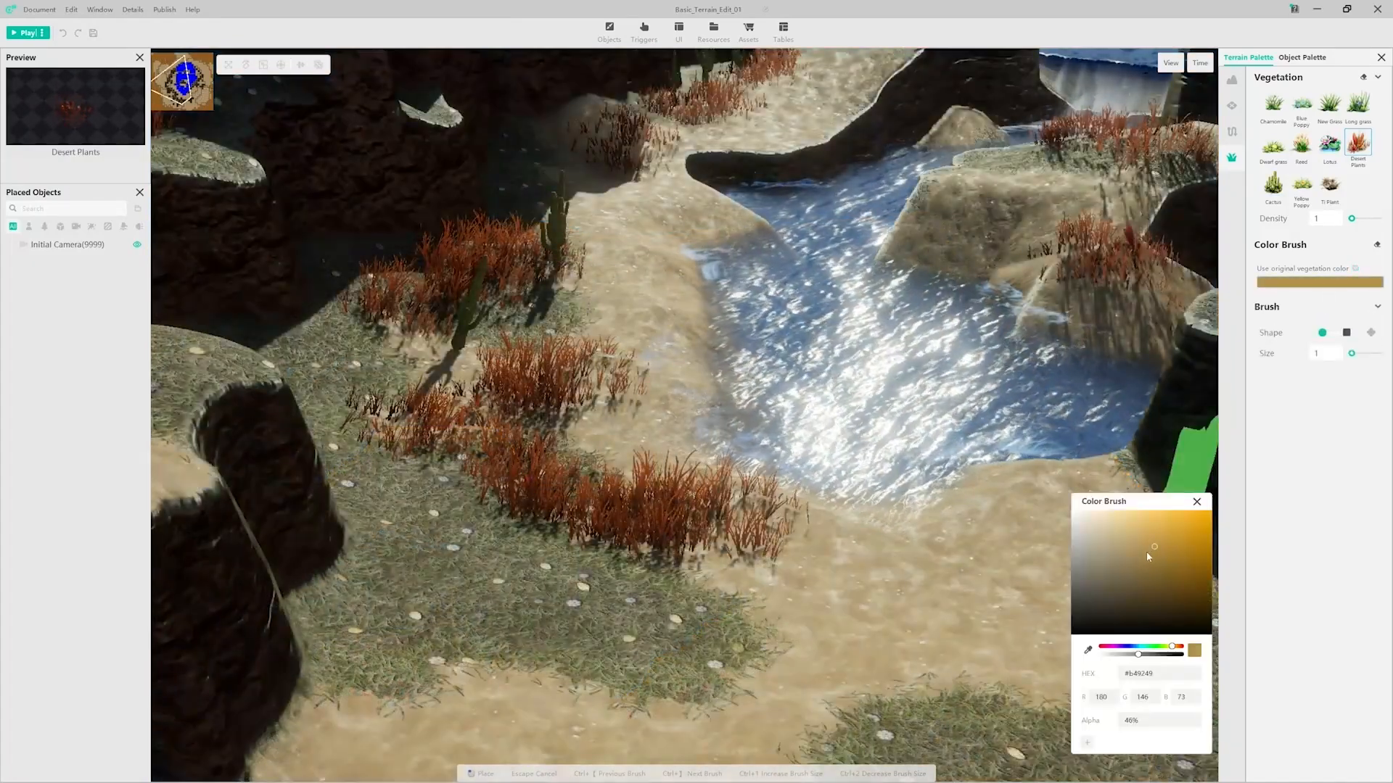
Step: Pick a golden-brown vegetation color for the Color Brush, and paint patches of the Desert Plants with it on the lakeshore and island
click(1141, 550)
drag(1140, 549, 1140, 547)
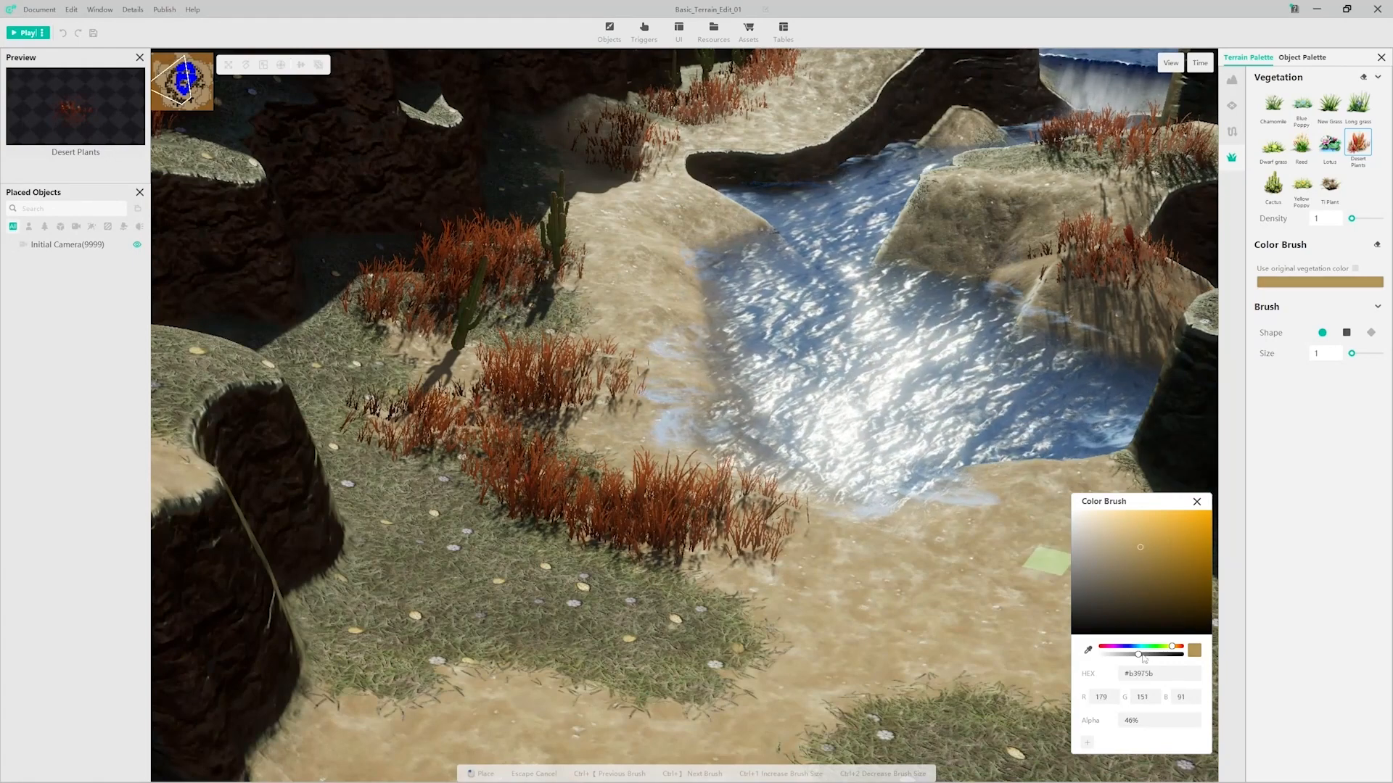
click(1175, 563)
mouse_move(580, 535)
mouse_down()
mouse_move(711, 582)
mouse_move(782, 573)
mouse_up()
click(1194, 502)
scroll(725, 486, down, 5)
middle_drag(725, 486, 788, 566)
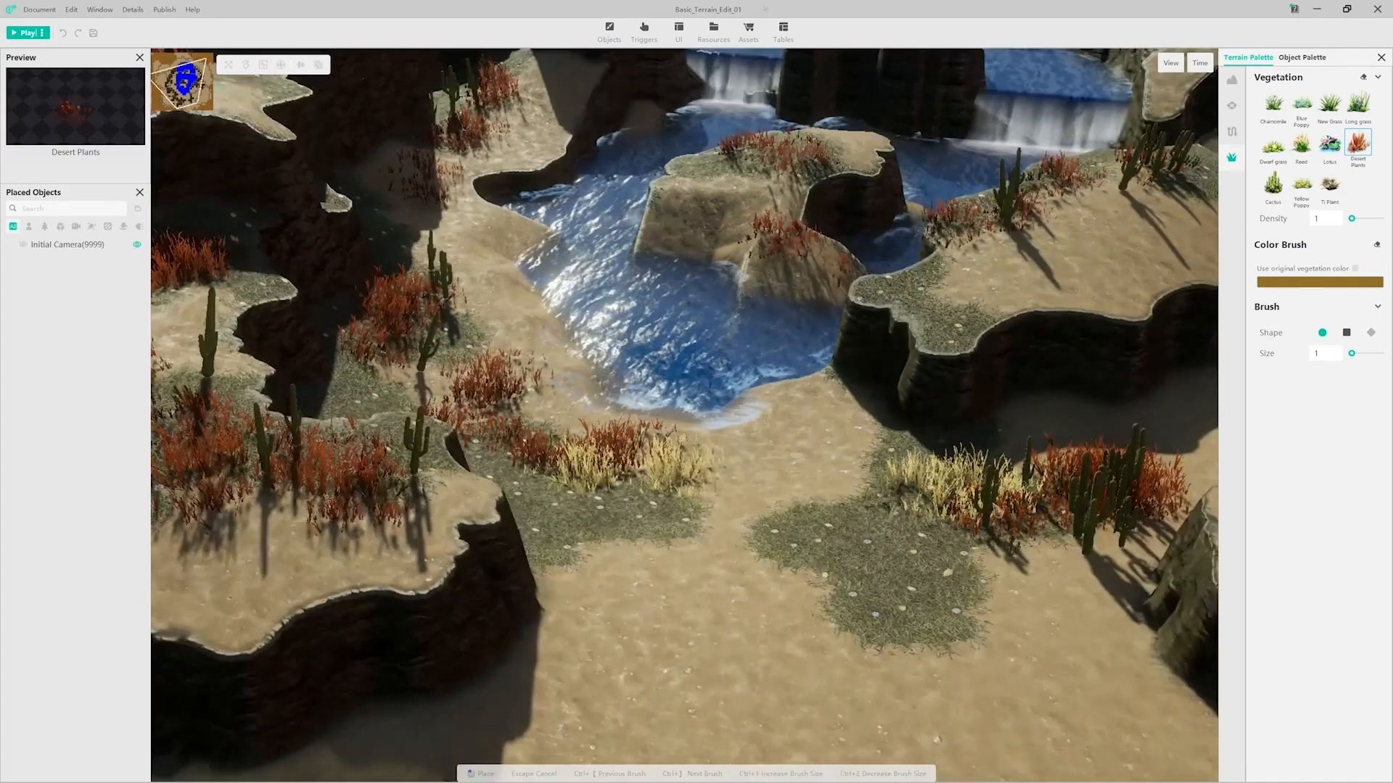
mouse_move(725, 449)
middle_down()
mouse_move(602, 449)
mouse_move(500, 479)
mouse_move(754, 544)
middle_up()
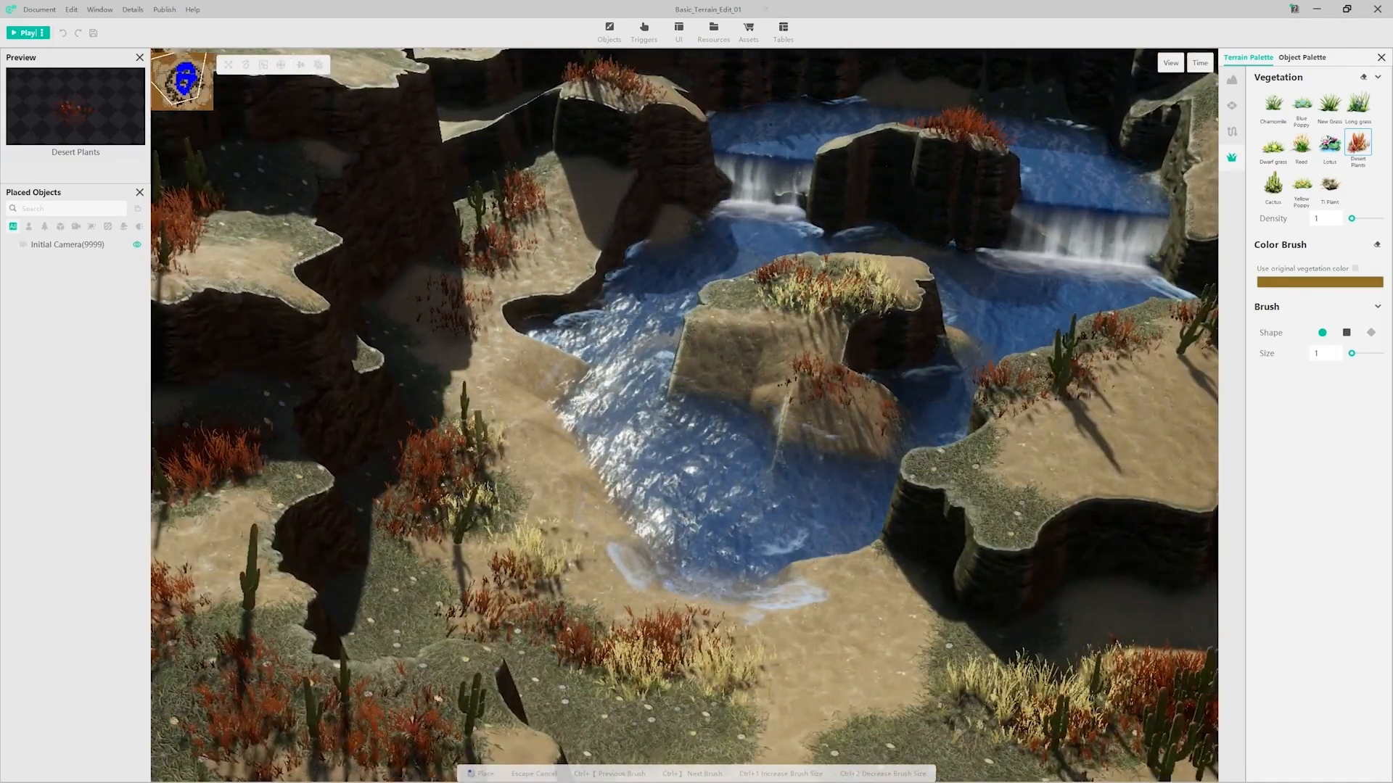
Step: Scatter Ti Plants over the plateau beside the lake, and place Lotus across the lake and upper pool with a round size 2 brush
mouse_move(1088, 363)
middle_down()
mouse_move(1015, 370)
mouse_move(921, 406)
mouse_move(821, 450)
mouse_move(773, 490)
mouse_move(639, 406)
middle_up()
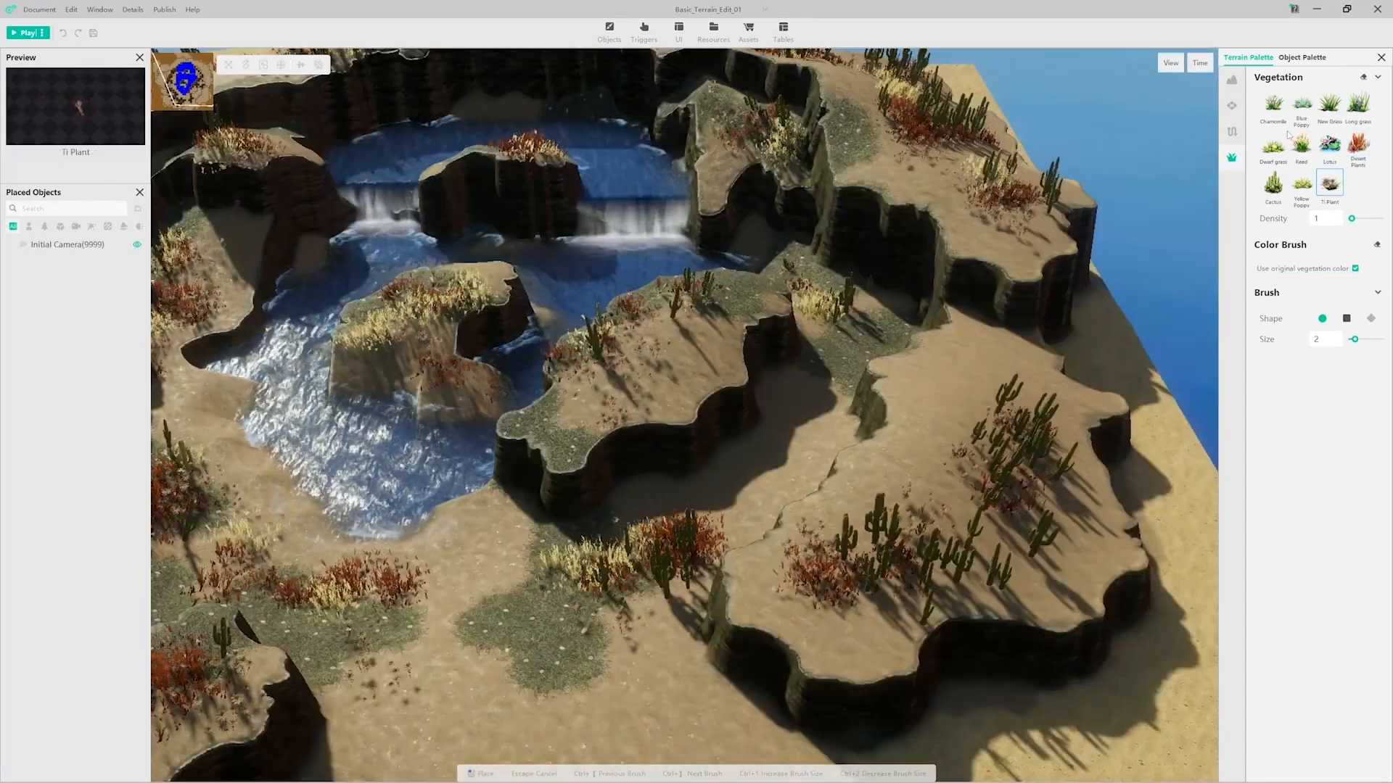
click(1331, 144)
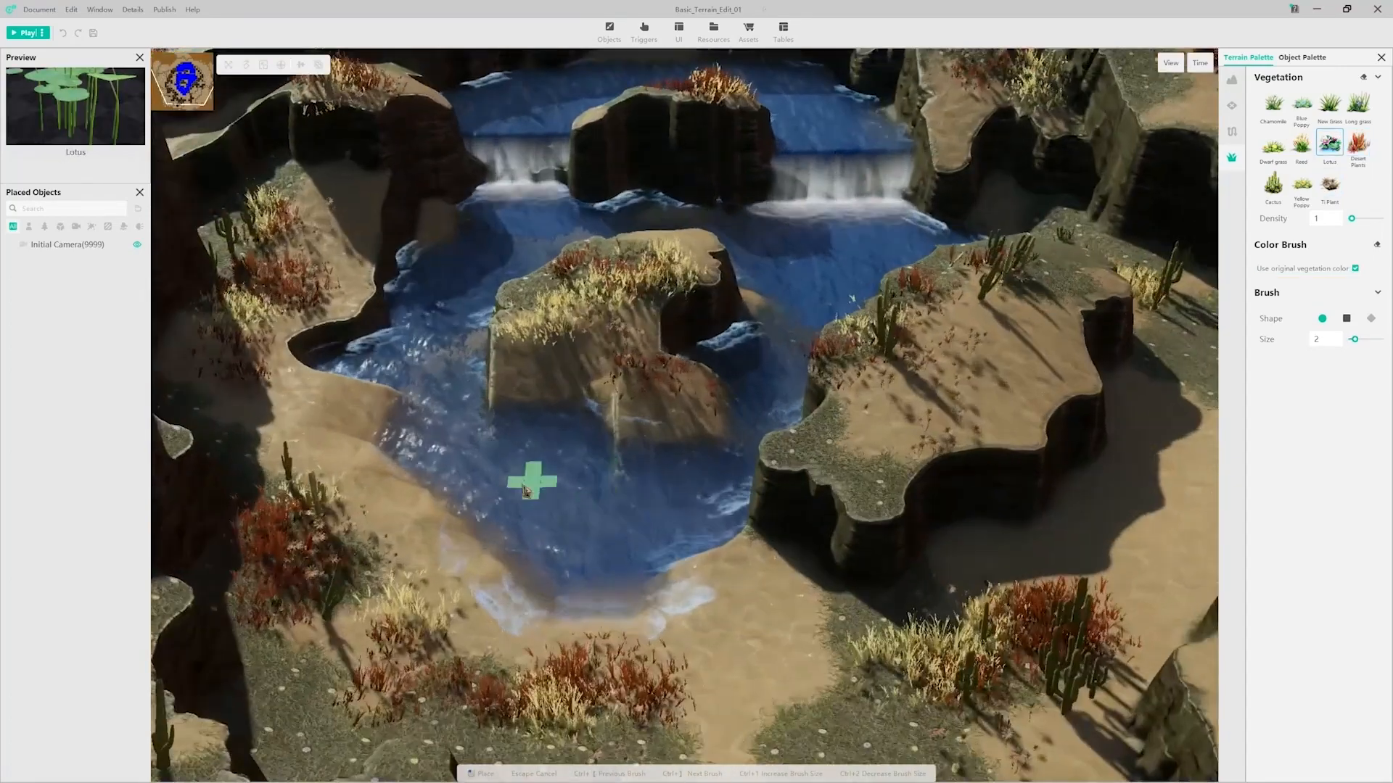
click(460, 460)
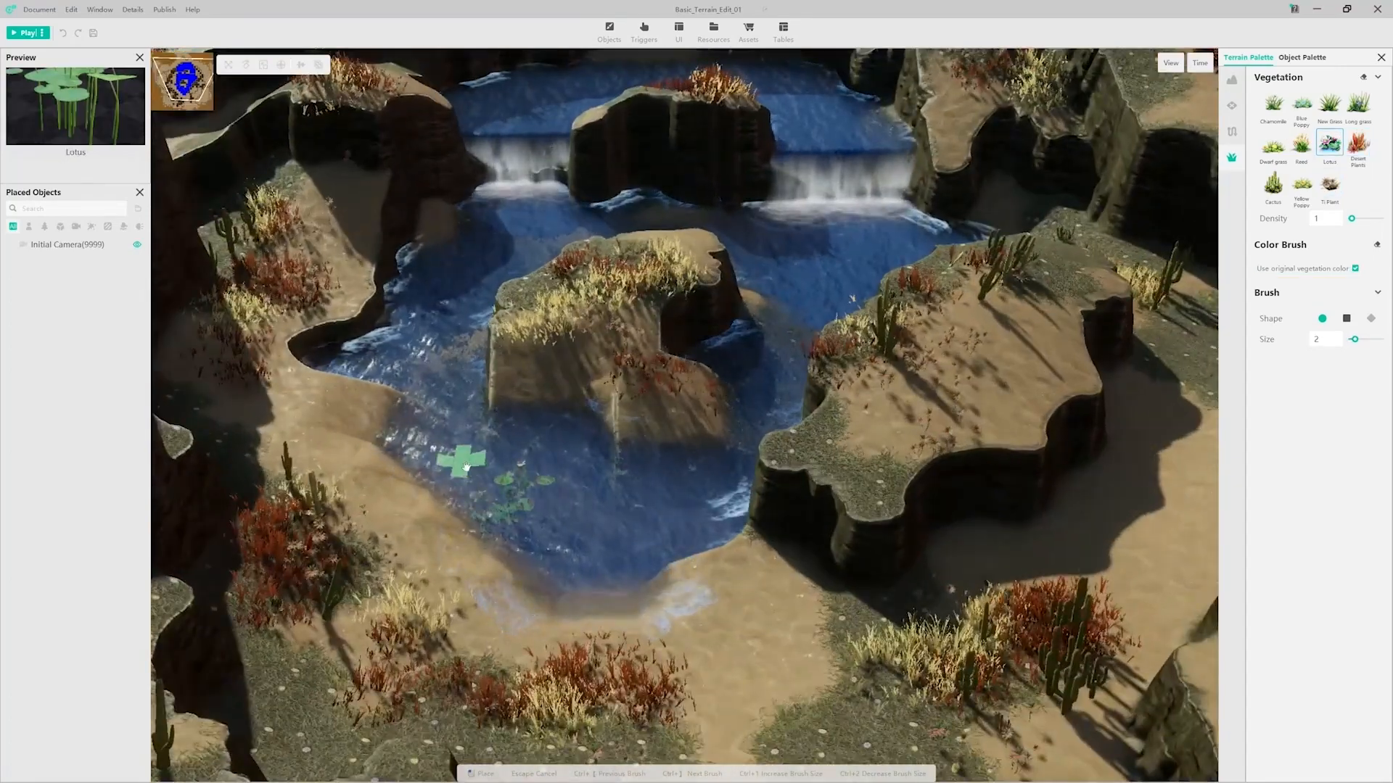
click(461, 373)
key(w)
click(543, 384)
key(d)
click(847, 395)
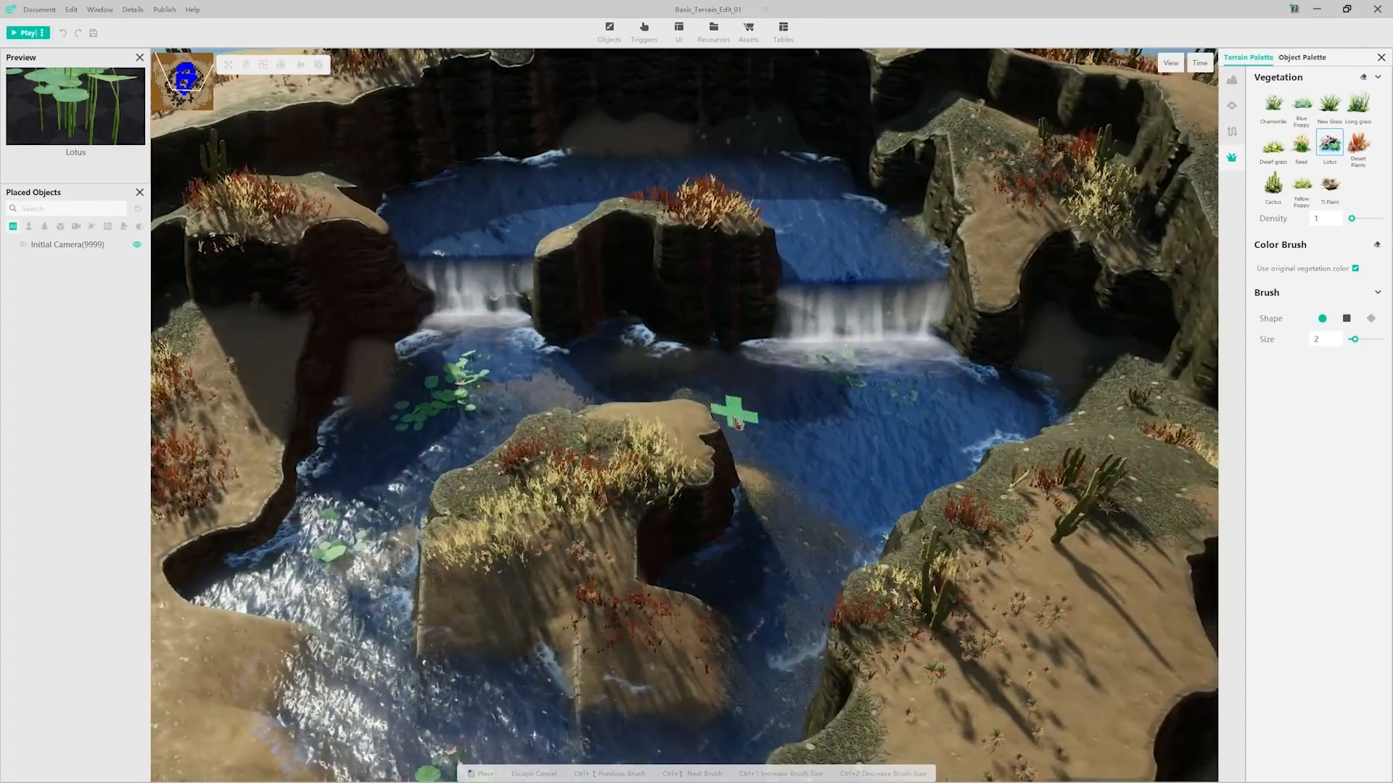
click(739, 392)
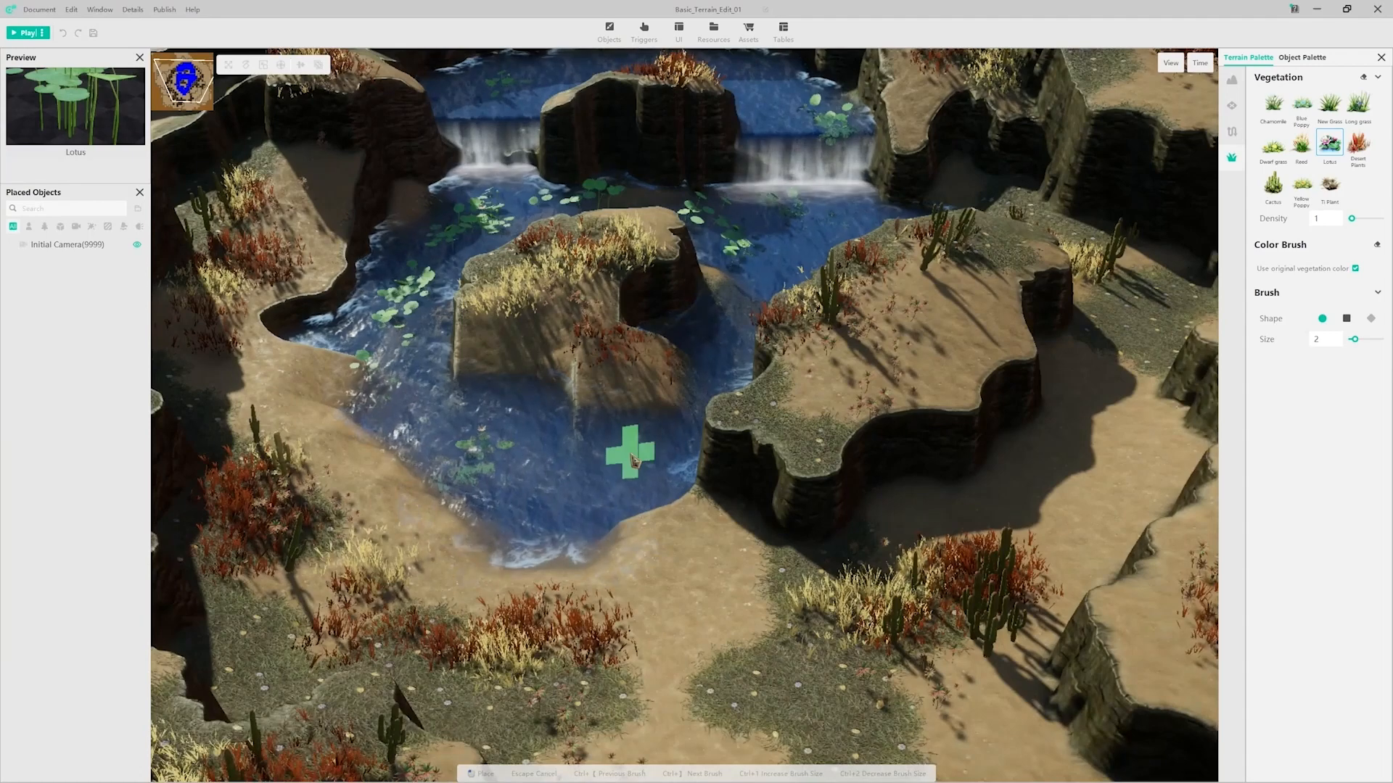
scroll(635, 461, down, 3)
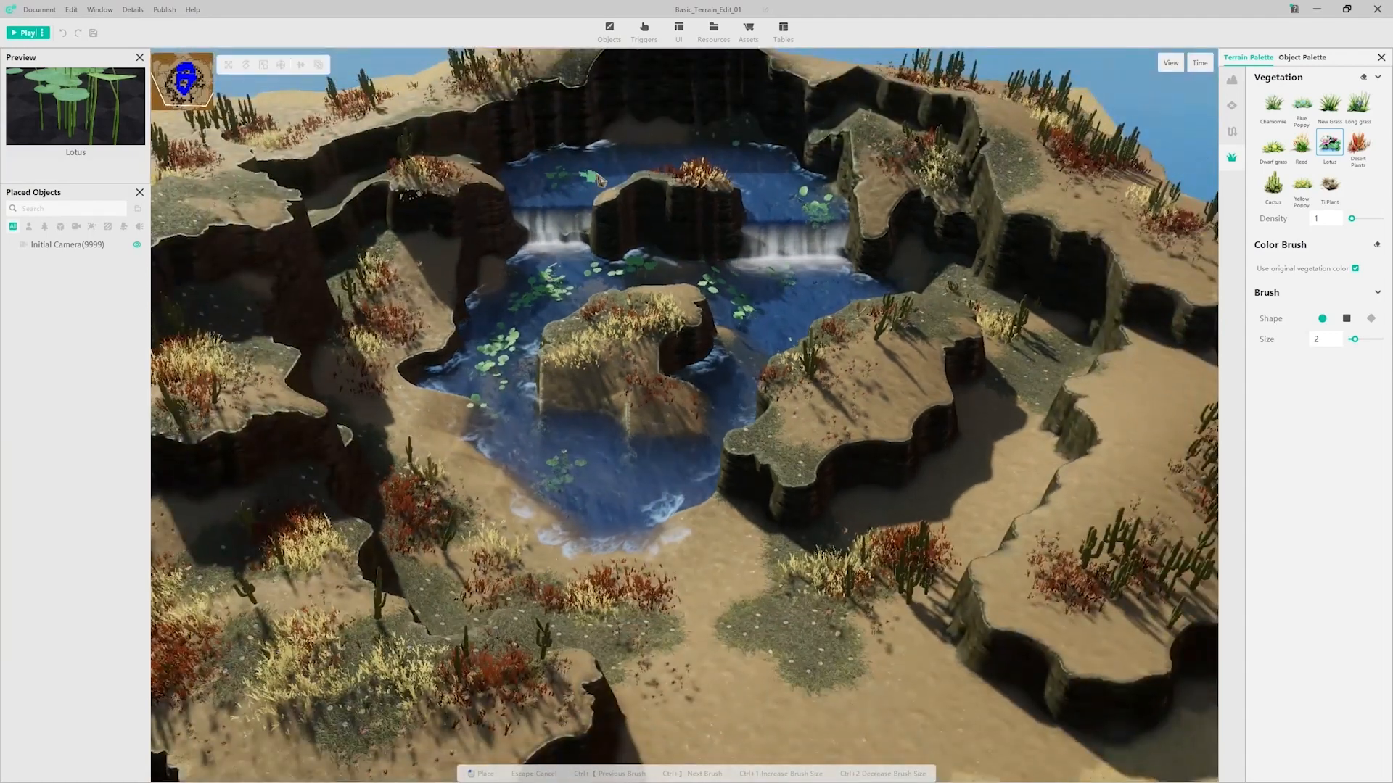